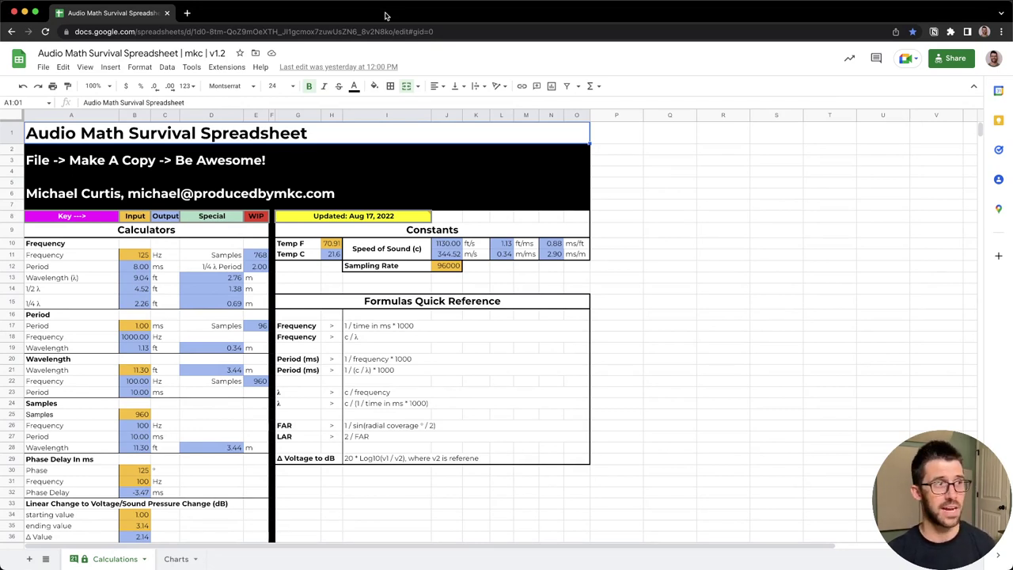
# Zoom the sheet to 110% while reviewing the Frequency, Period and Wavelength calculators
pyautogui.click(172, 254)
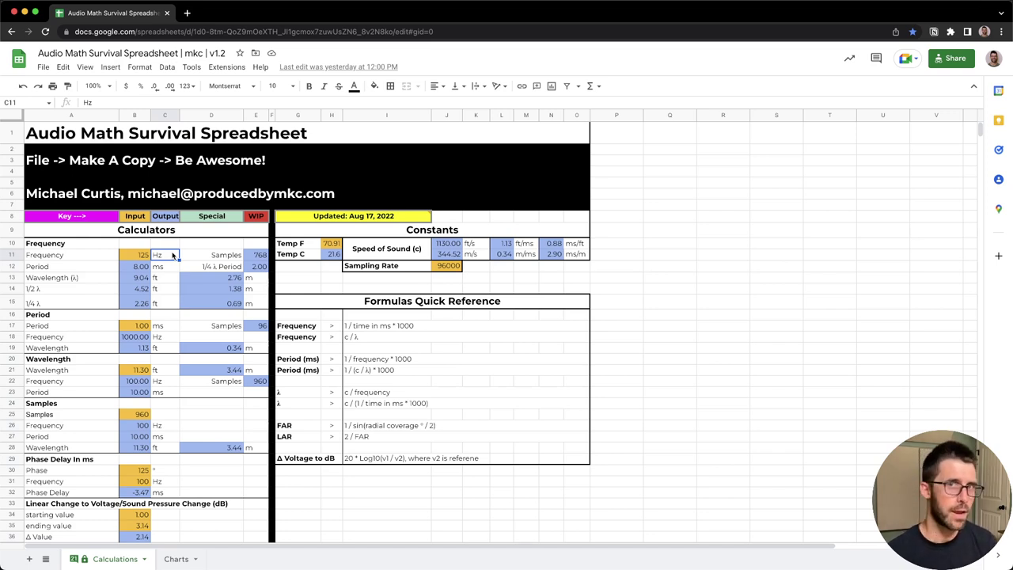
pyautogui.click(79, 248)
pyautogui.press('super+equal')
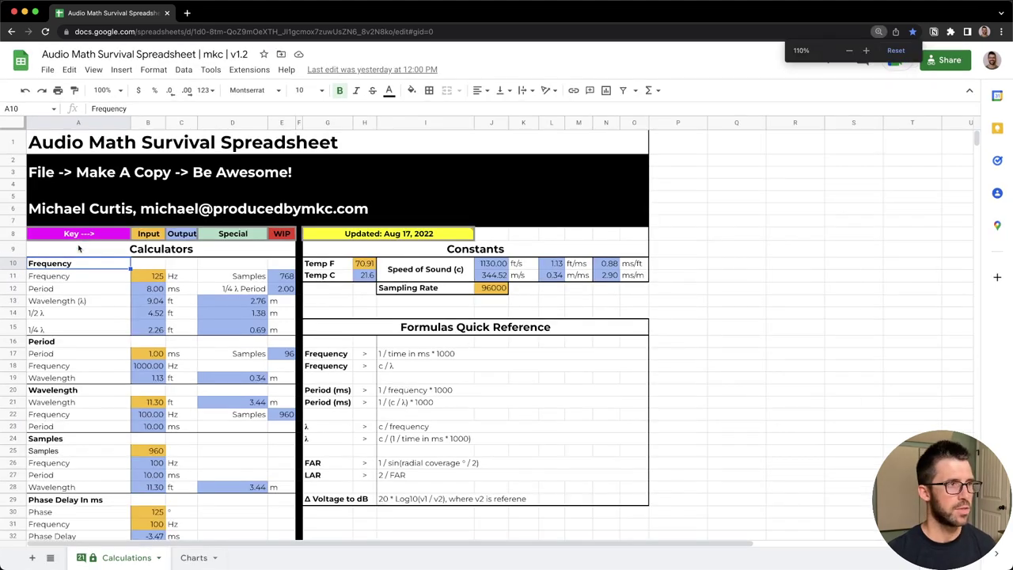
pyautogui.scroll(-3, 98, 253)
pyautogui.click(79, 216)
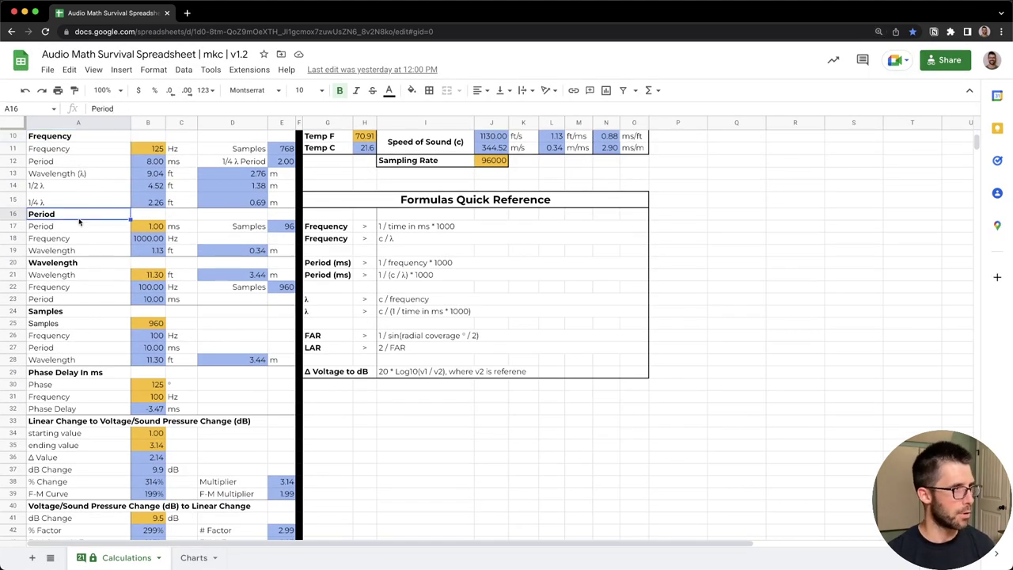
pyautogui.click(80, 266)
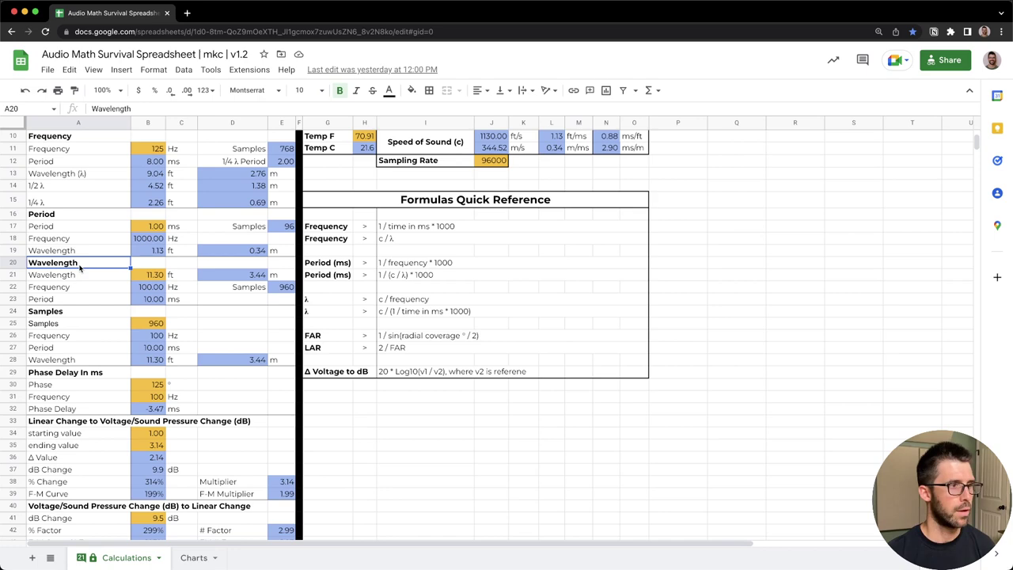
# Continue past the Passive Speaker Headroom calculator to the Front Fill / Uncoupled Array Spacing heading
pyautogui.scroll(-5, 80, 269)
pyautogui.click(70, 188)
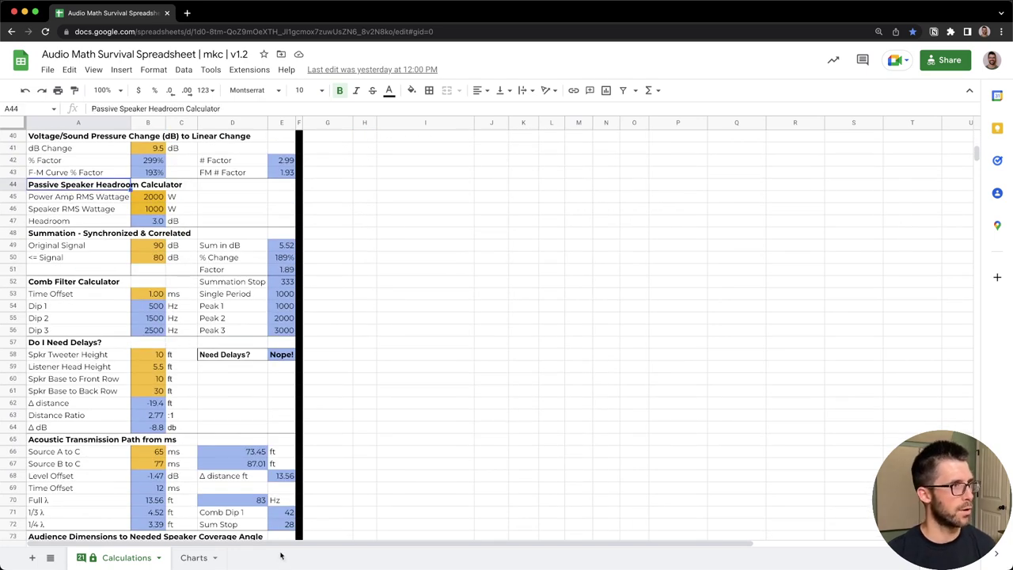
pyautogui.click(58, 224)
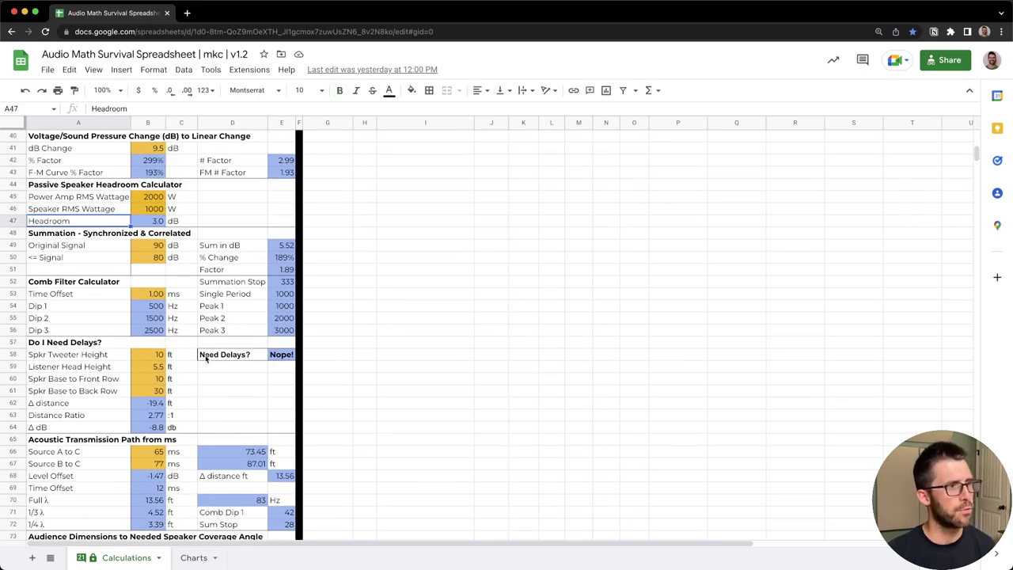
pyautogui.scroll(-4, 206, 357)
pyautogui.scroll(-4, 107, 247)
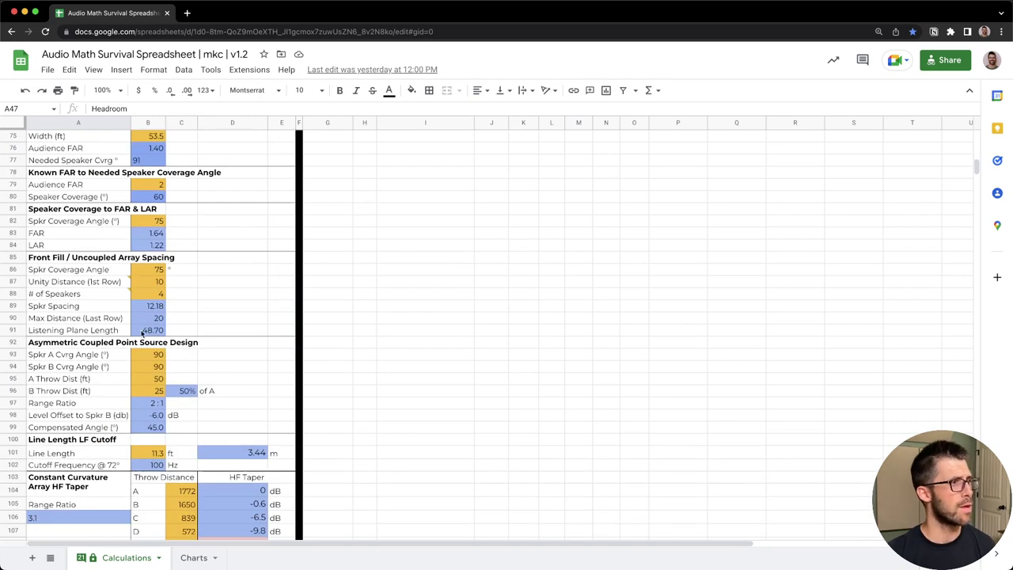
pyautogui.click(76, 259)
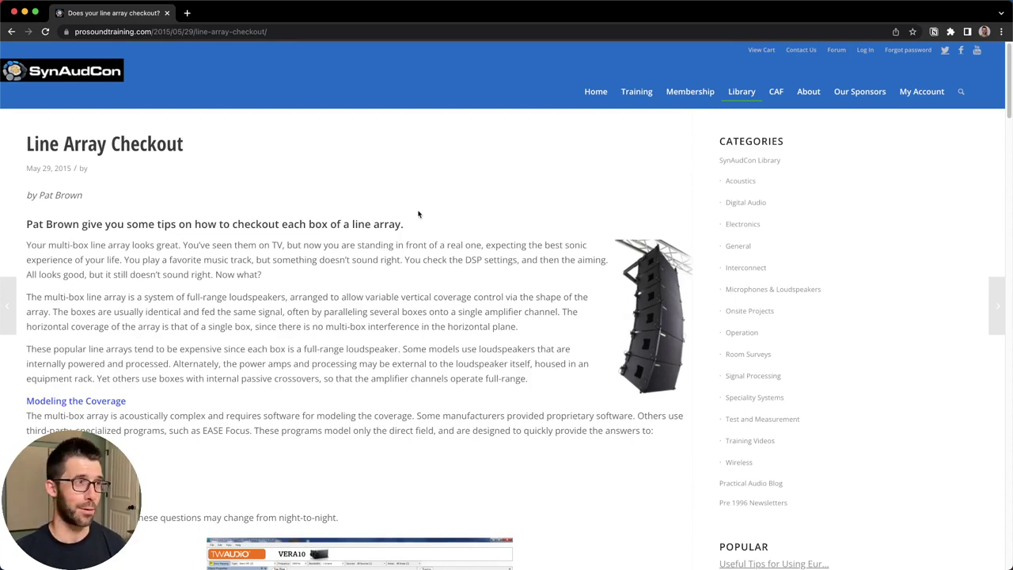
# Scroll the Line Array Checkout article to Figure 8 and the Conclusion, then bring Preview's venue photos forward
pyautogui.scroll(-3, 373, 197)
pyautogui.scroll(3, 360, 236)
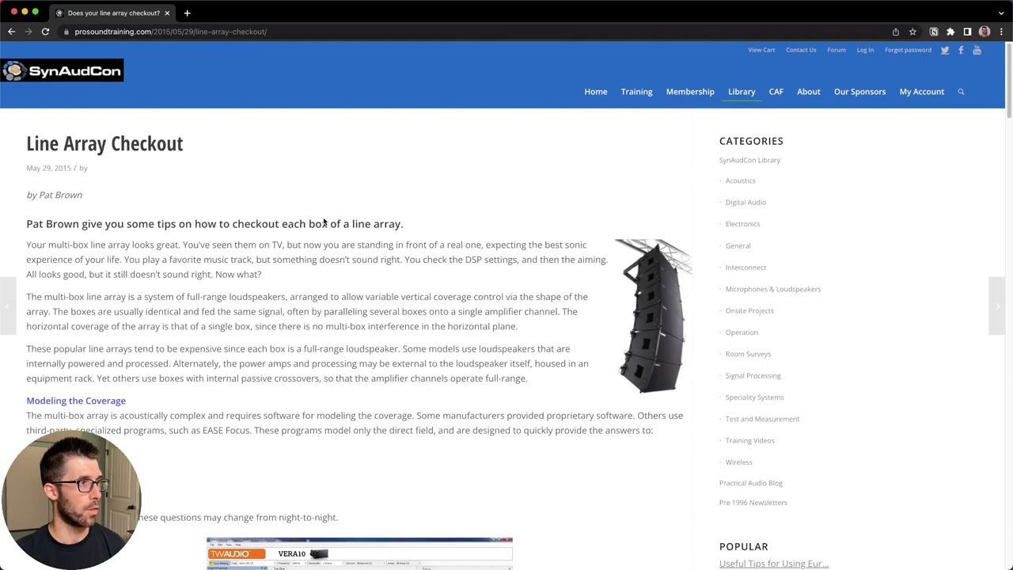
pyautogui.scroll(-8, 360, 236)
pyautogui.scroll(-6, 394, 429)
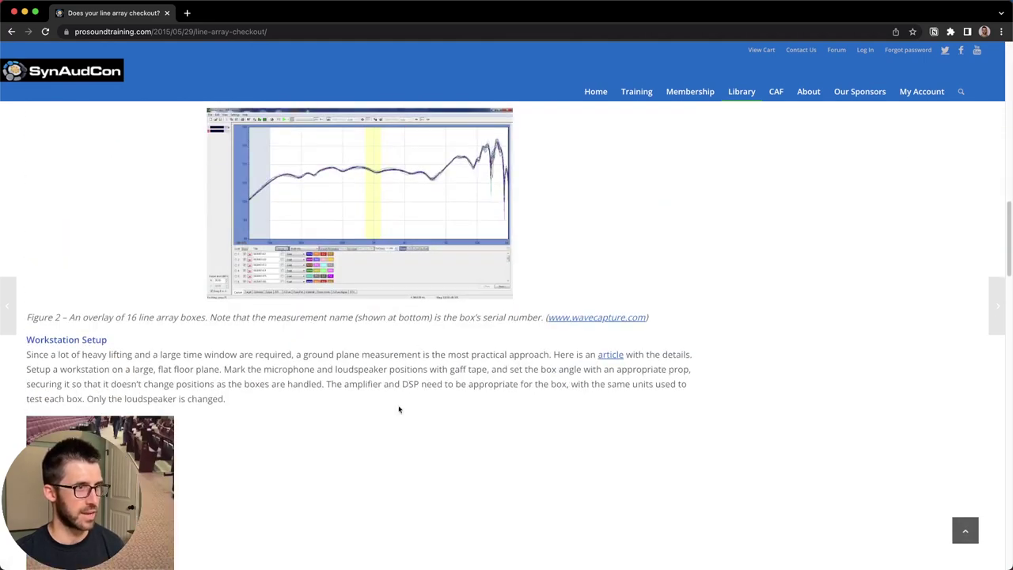
pyautogui.scroll(-3, 435, 300)
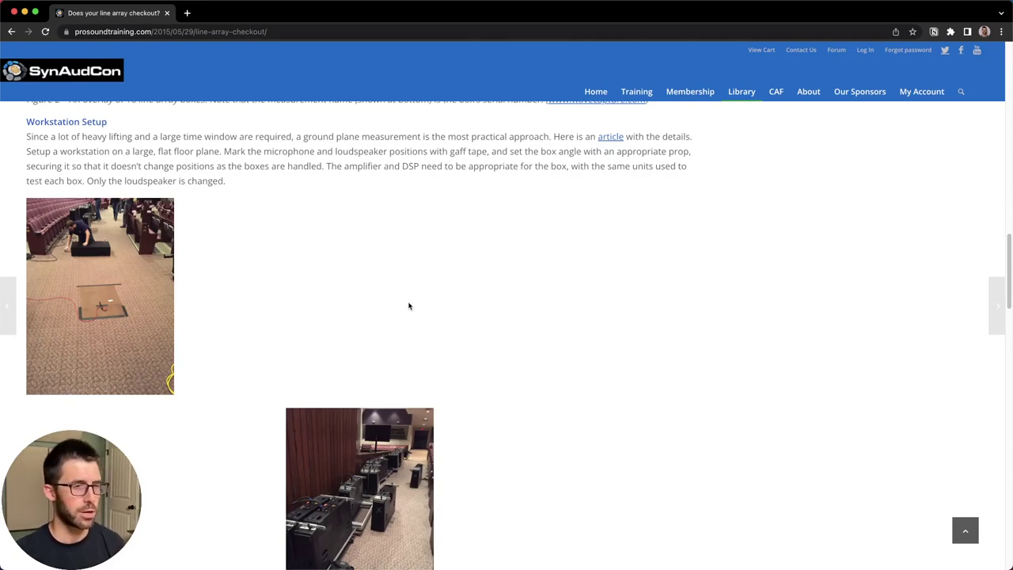
pyautogui.scroll(-10, 409, 305)
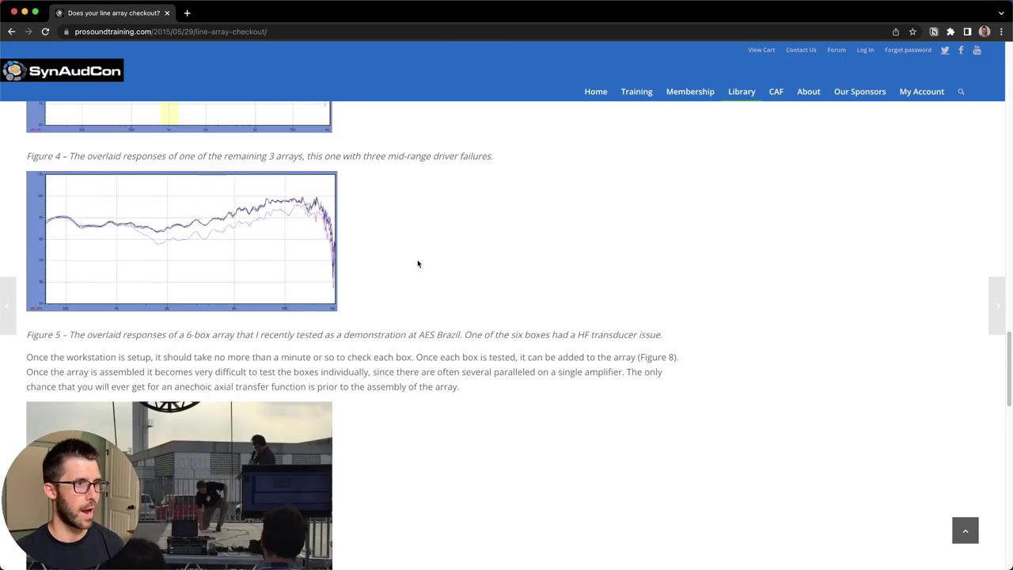
pyautogui.scroll(-7, 423, 379)
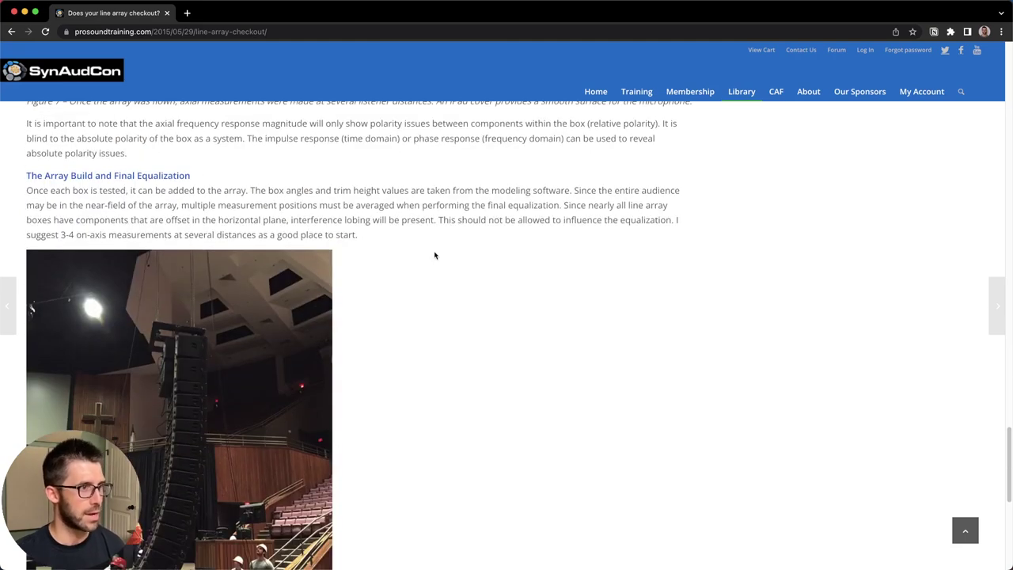
pyautogui.scroll(-2, 434, 256)
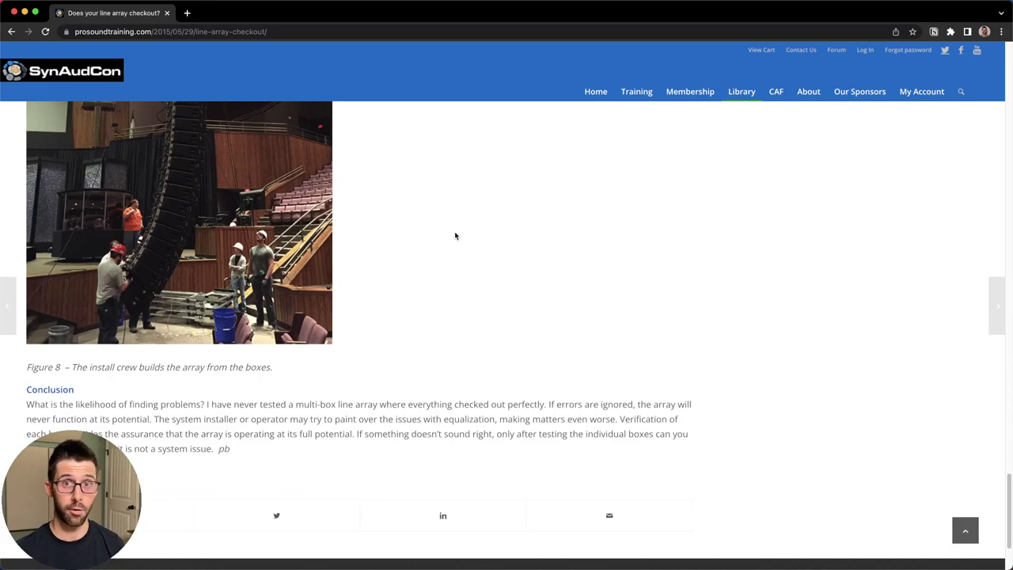
pyautogui.scroll(1, 455, 235)
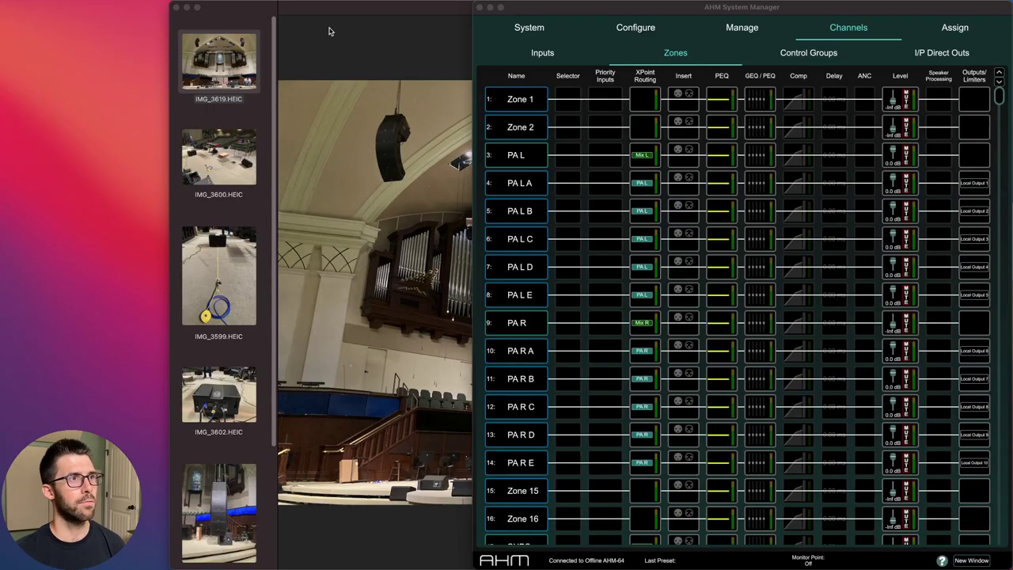
pyautogui.click(330, 31)
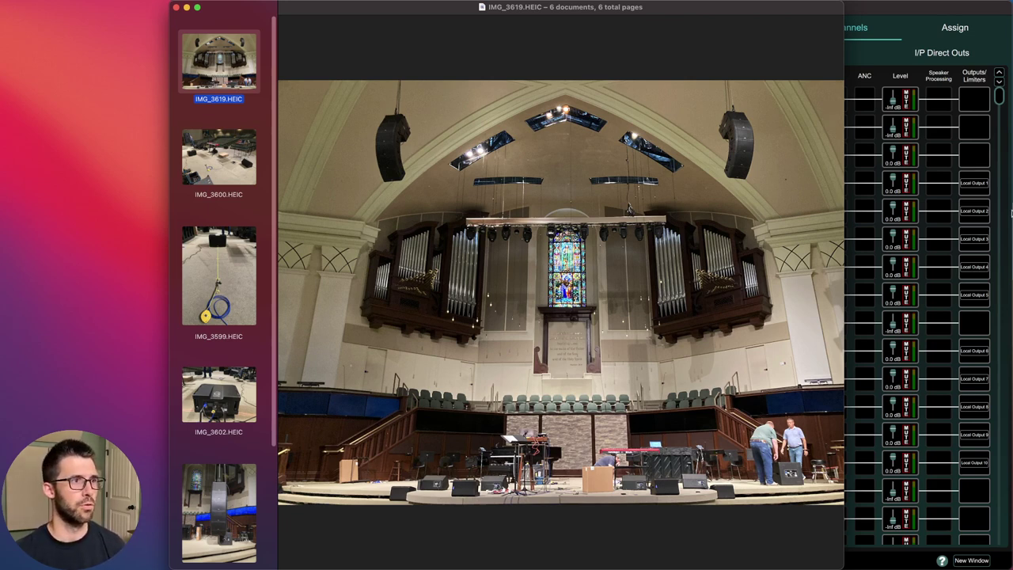
# Show the IMG_3600 photo in Preview on the way to the ground-plane setup
pyautogui.click(224, 152)
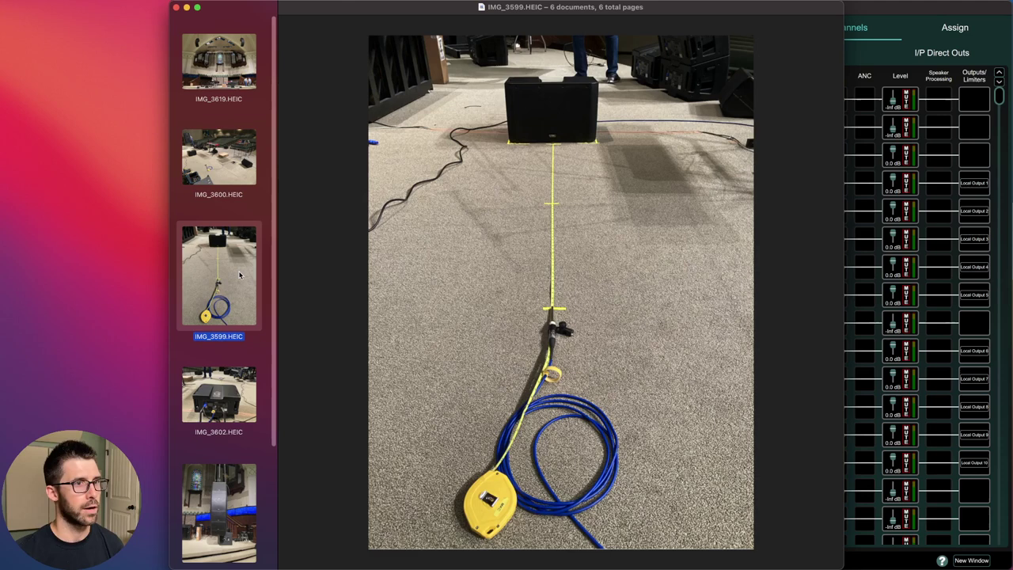
# View IMG_3599, outline the speaker in the ground-plane photo, then dismiss the markup
pyautogui.click(239, 275)
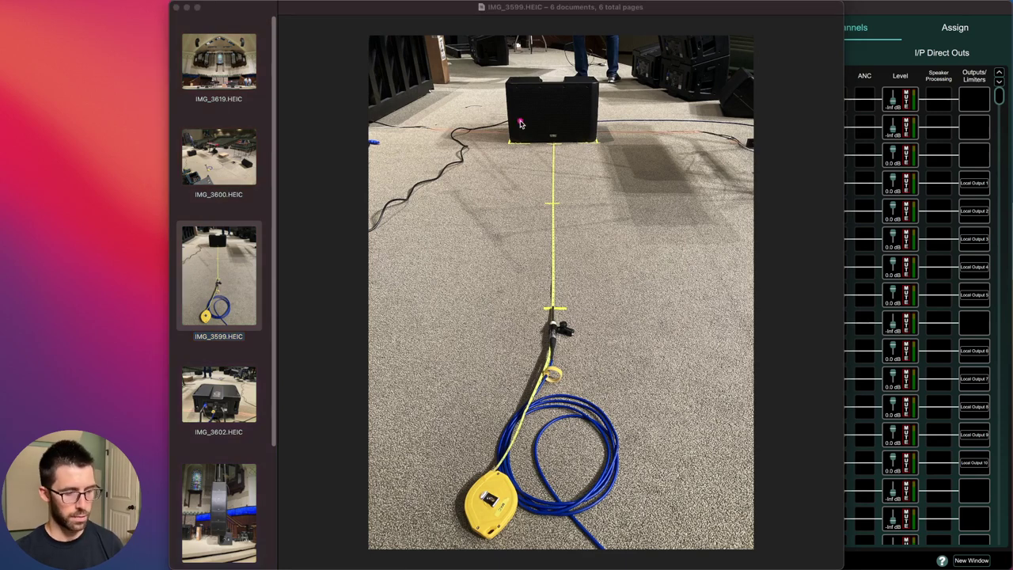
pyautogui.moveTo(492, 112); pyautogui.dragTo(616, 156)
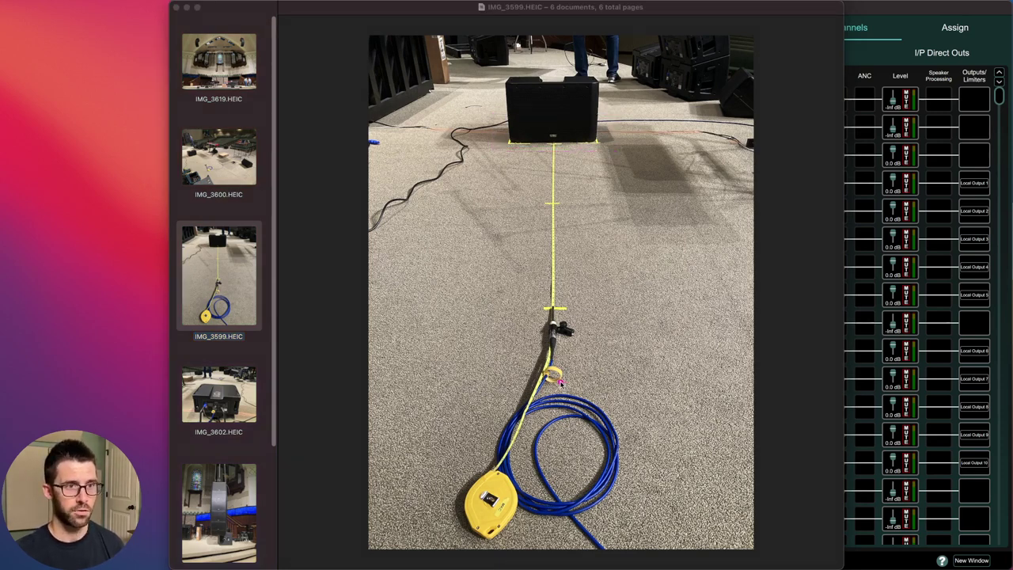
pyautogui.press('Escape')
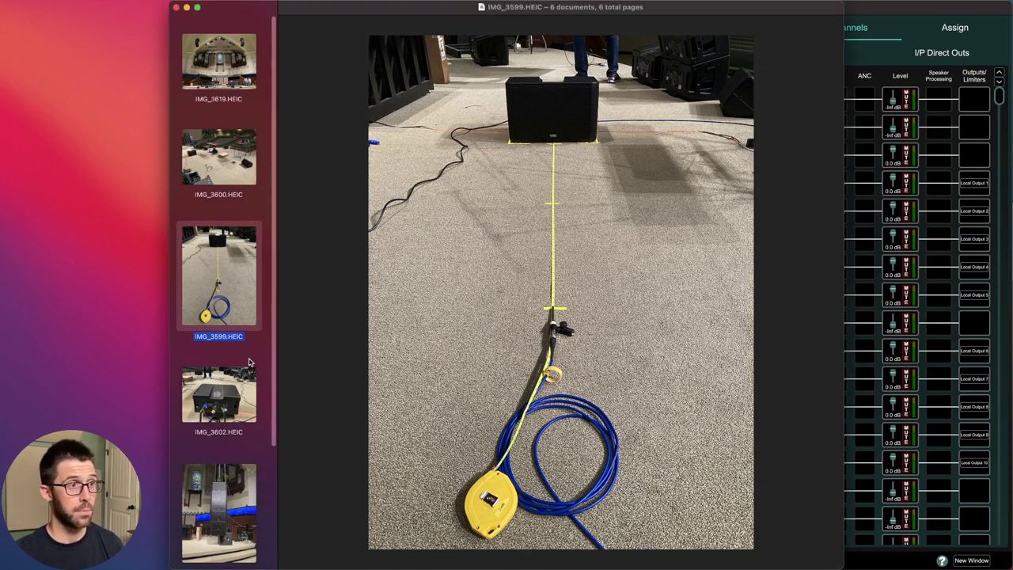
# Step through IMG_3602's rear-panel photo to IMG_3603's stacked line array
pyautogui.click(234, 388)
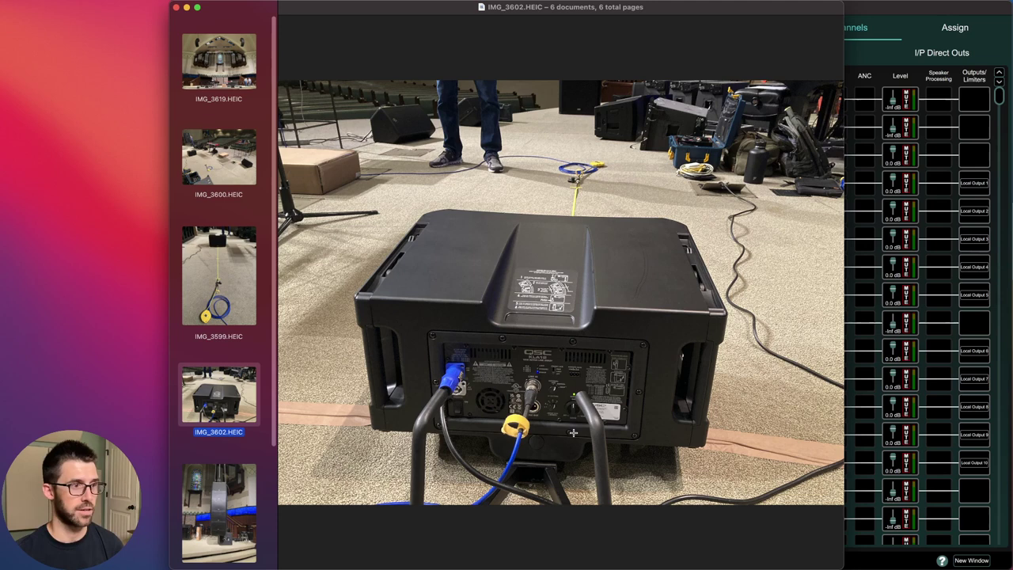
pyautogui.click(235, 495)
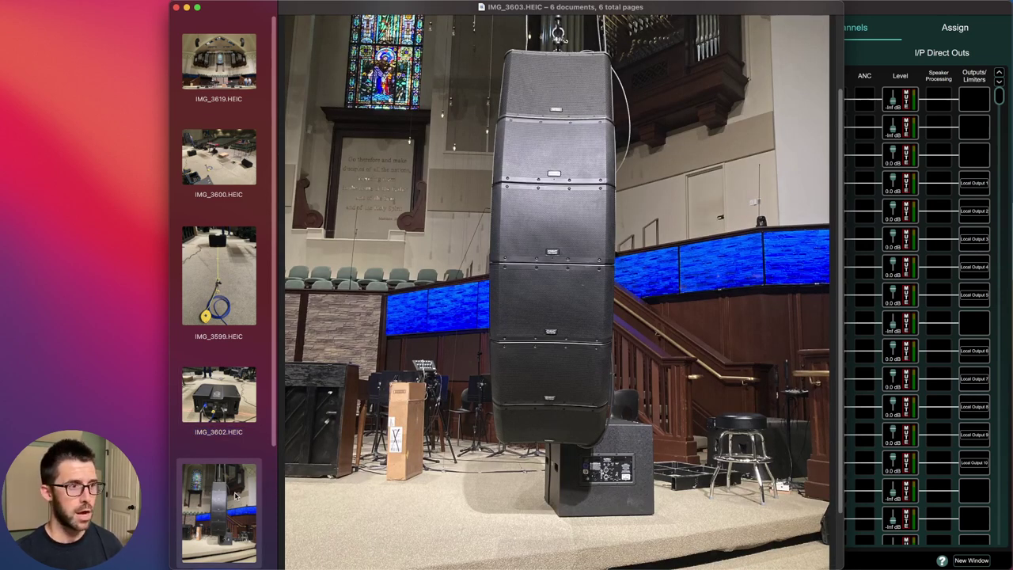
pyautogui.scroll(-4, 235, 495)
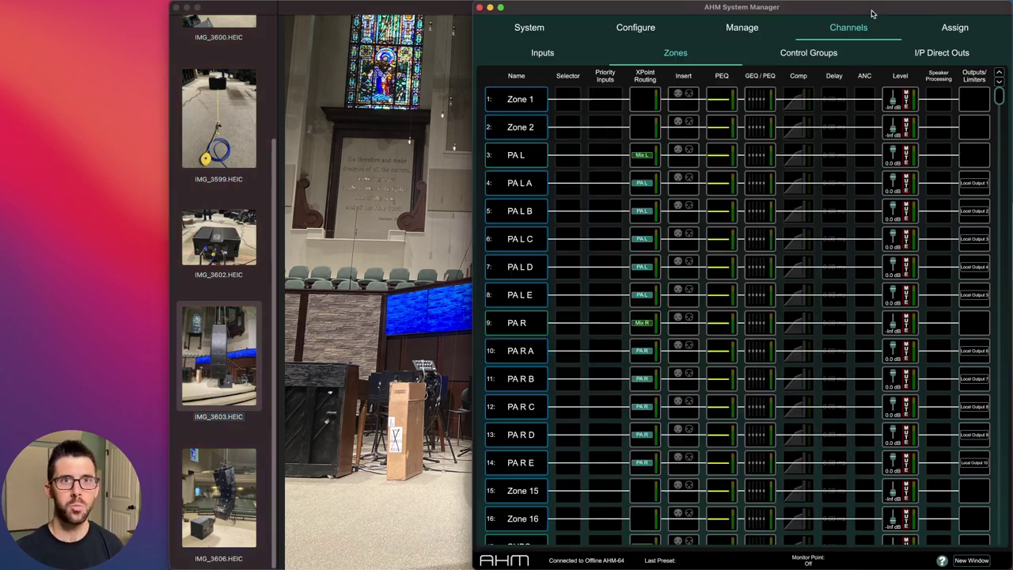
# Glance at the AHM zone table, then return to the IMG_3600 stage photo
pyautogui.click(871, 17)
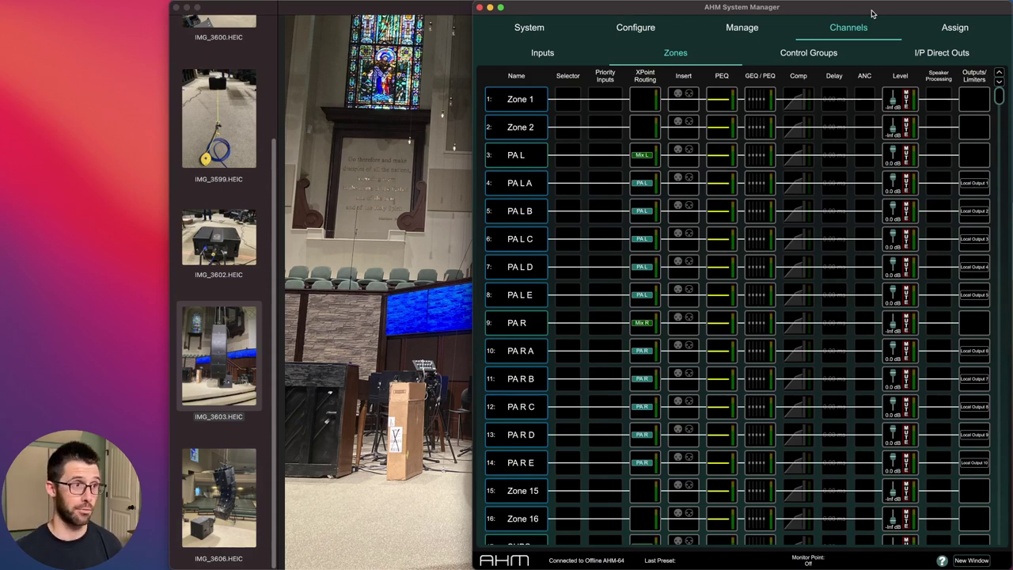
pyautogui.scroll(4, 242, 123)
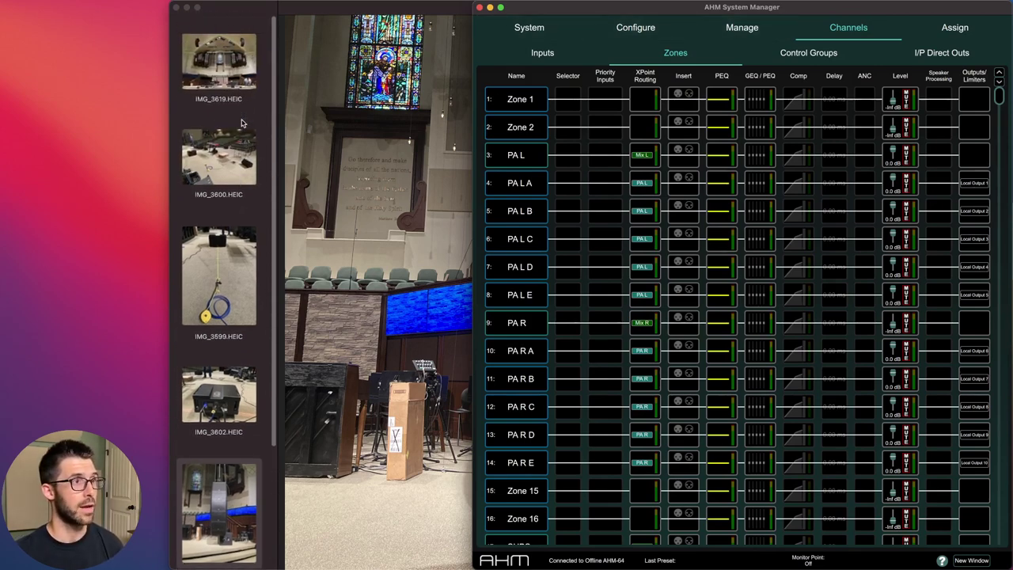
pyautogui.click(235, 150)
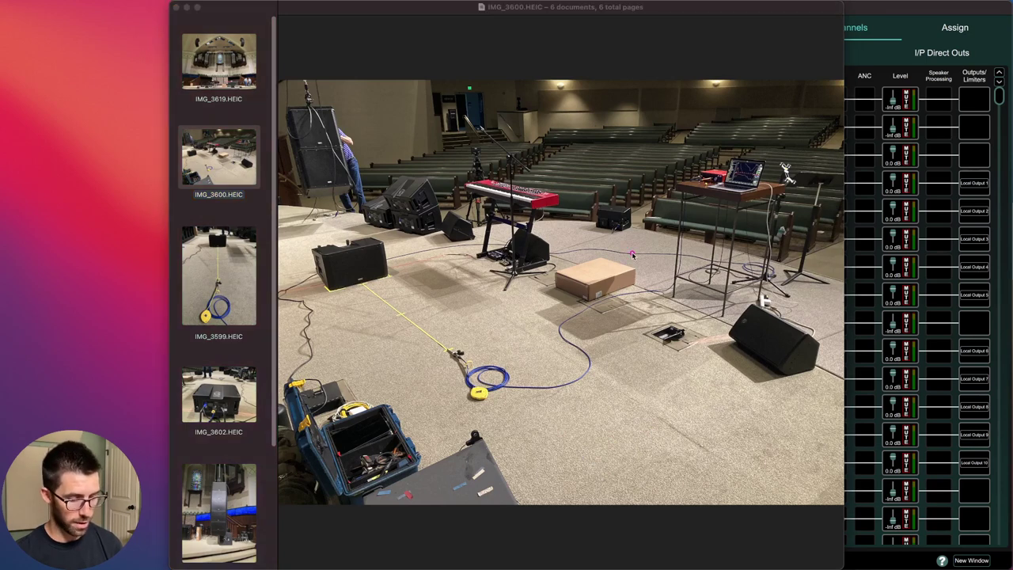
# Box the laptop table, arrow it to the left speaker, clear the marks and return to AHM System Manager
pyautogui.moveTo(677, 145); pyautogui.dragTo(784, 213)
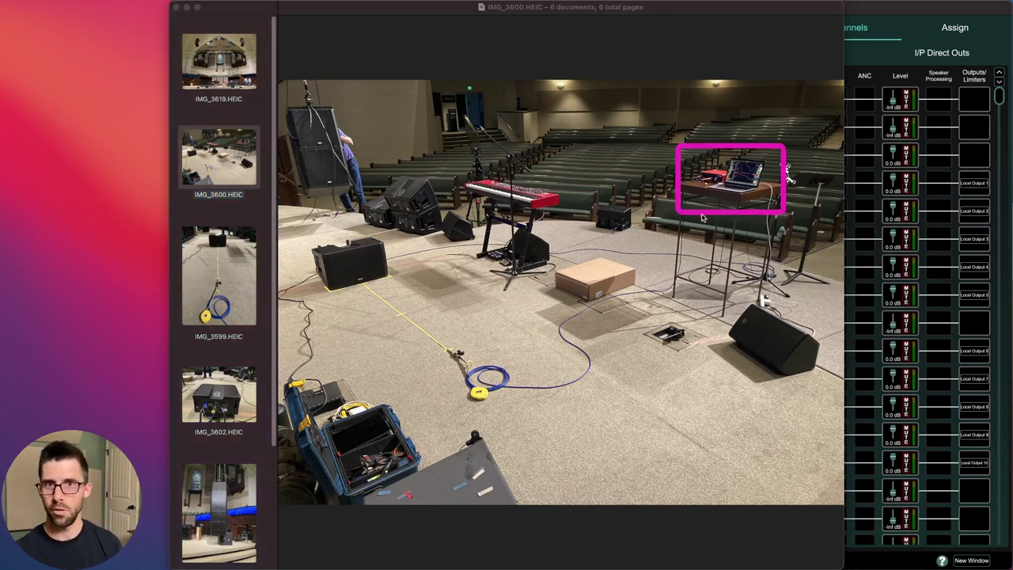
pyautogui.moveTo(702, 181)
pyautogui.mouseDown()
pyautogui.moveTo(340, 271)
pyautogui.moveTo(352, 265)
pyautogui.mouseUp()
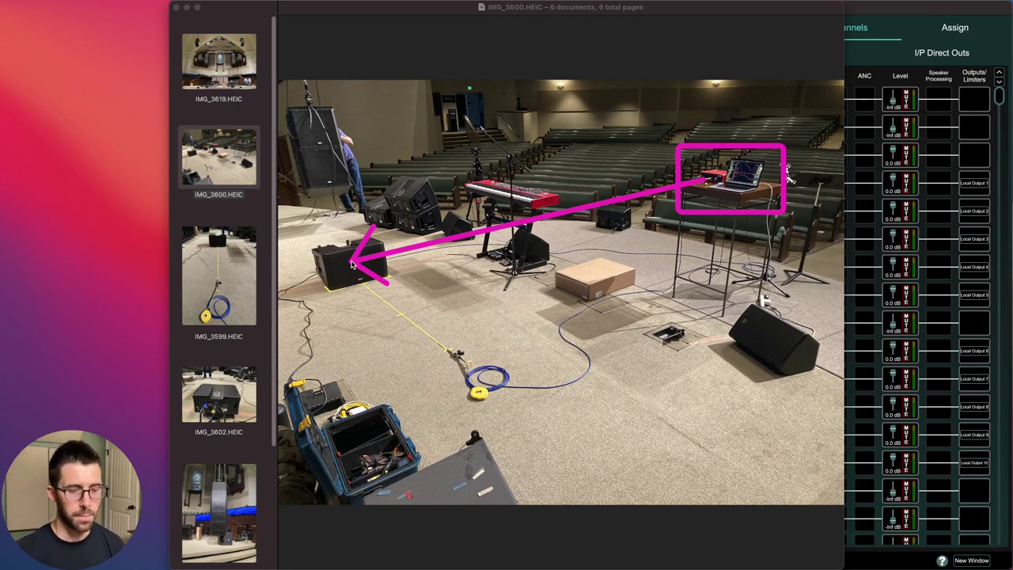
pyautogui.press('Escape')
pyautogui.click(558, 222)
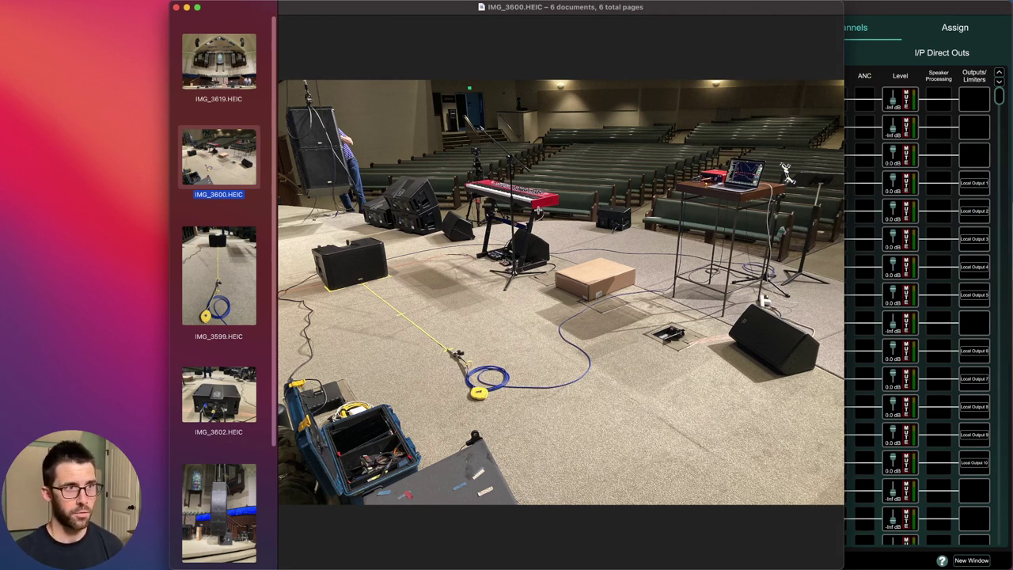
pyautogui.click(870, 15)
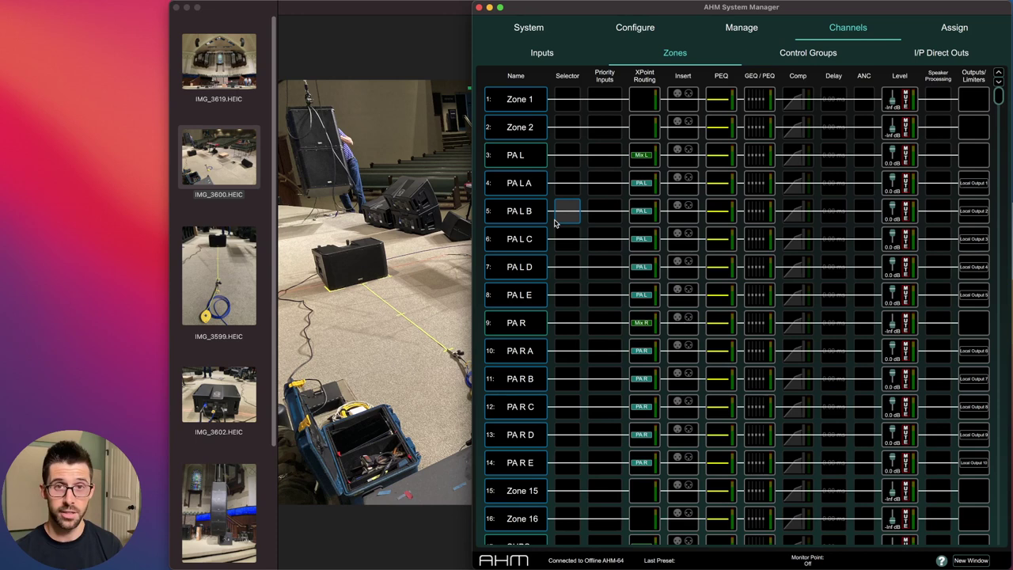
pyautogui.click(541, 55)
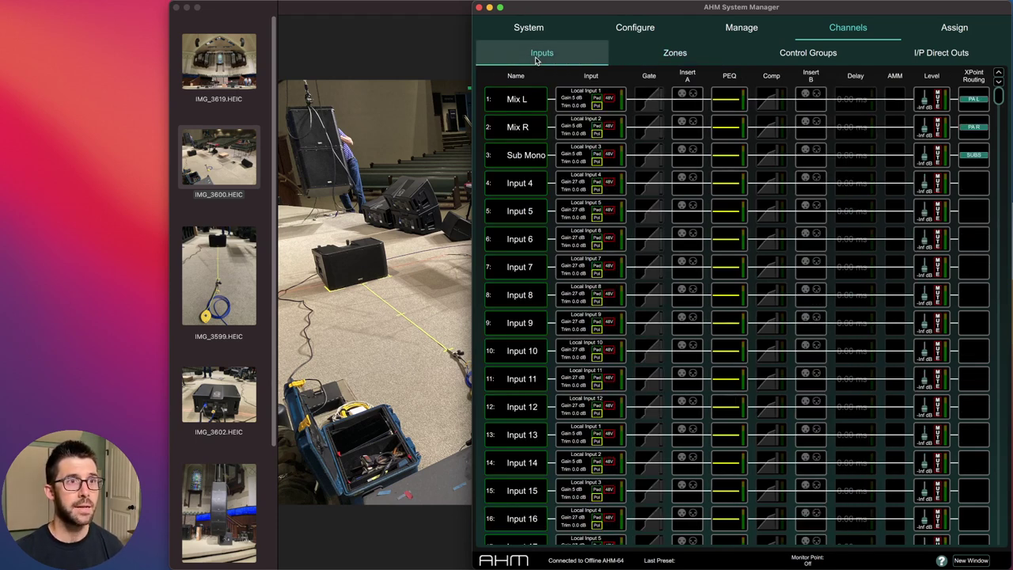
pyautogui.click(698, 53)
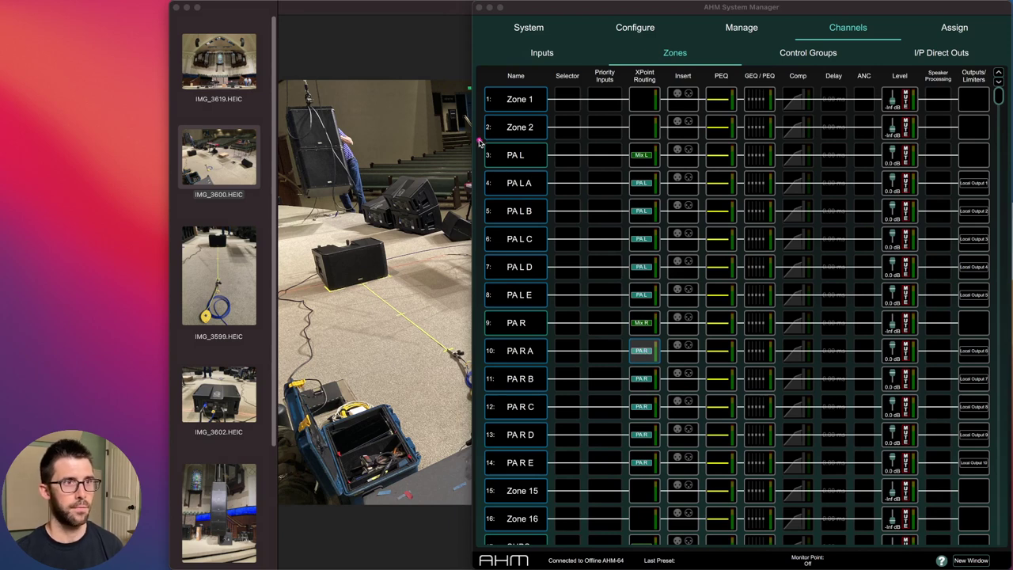
pyautogui.moveTo(478, 137); pyautogui.dragTo(547, 161)
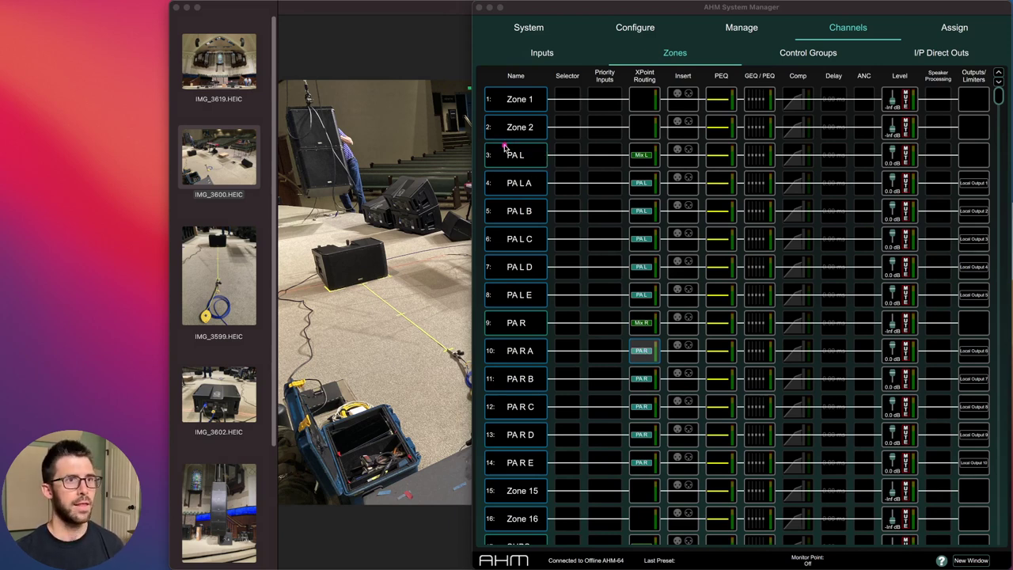
pyautogui.moveTo(478, 136)
pyautogui.mouseDown()
pyautogui.moveTo(566, 171)
pyautogui.moveTo(555, 194)
pyautogui.moveTo(556, 299)
pyautogui.mouseUp()
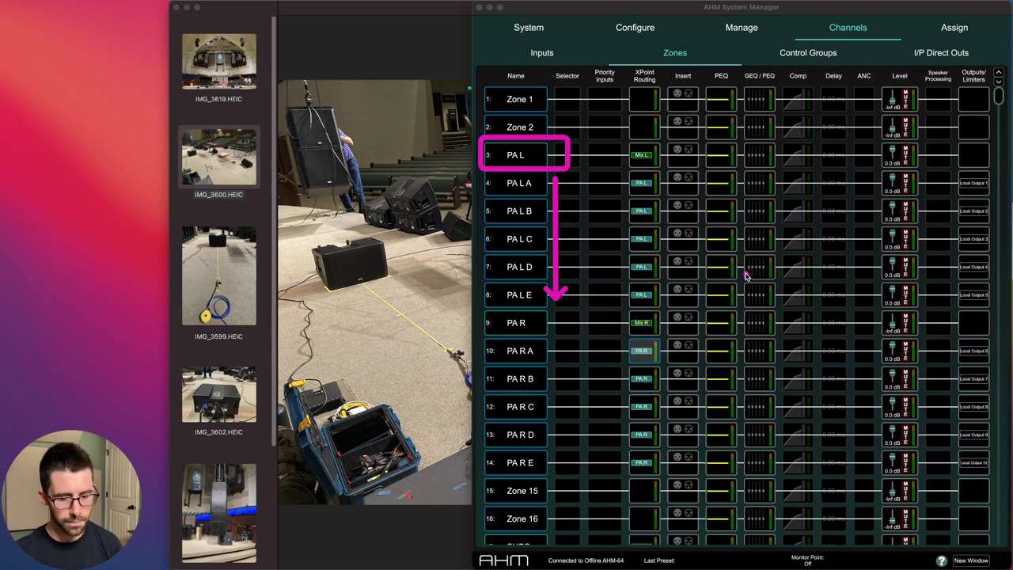
pyautogui.click(728, 240)
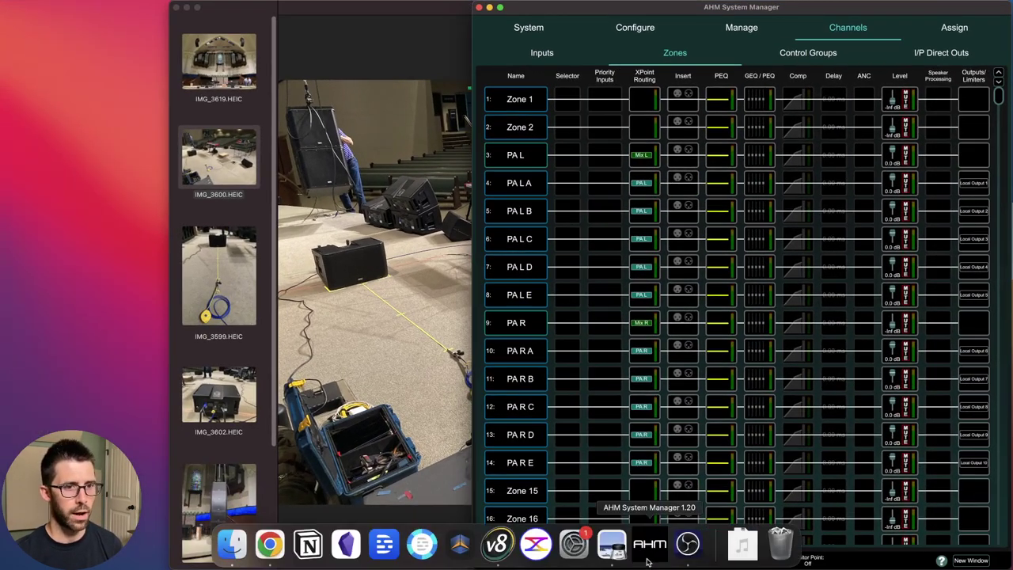
# Load the KLA12-L5, KLA12-R5 and KLA12-R1 traces in Smaart, then bring Preview forward
pyautogui.click(500, 554)
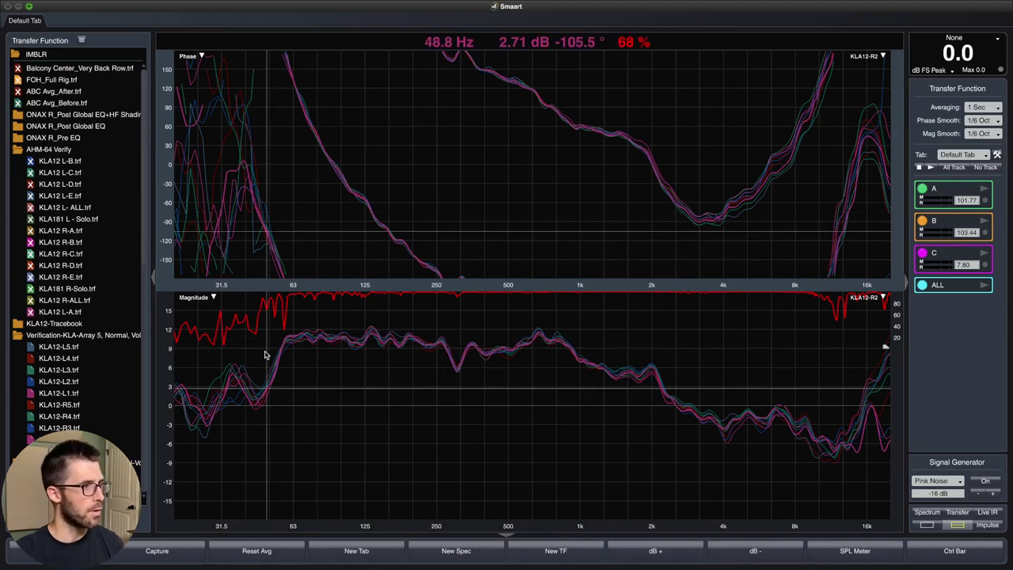
pyautogui.click(55, 347)
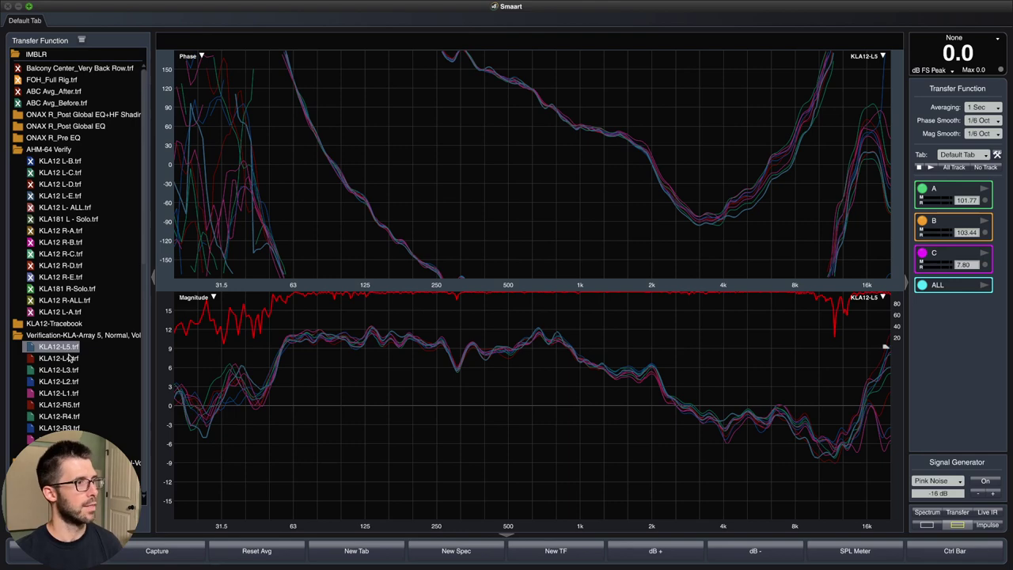
pyautogui.click(63, 404)
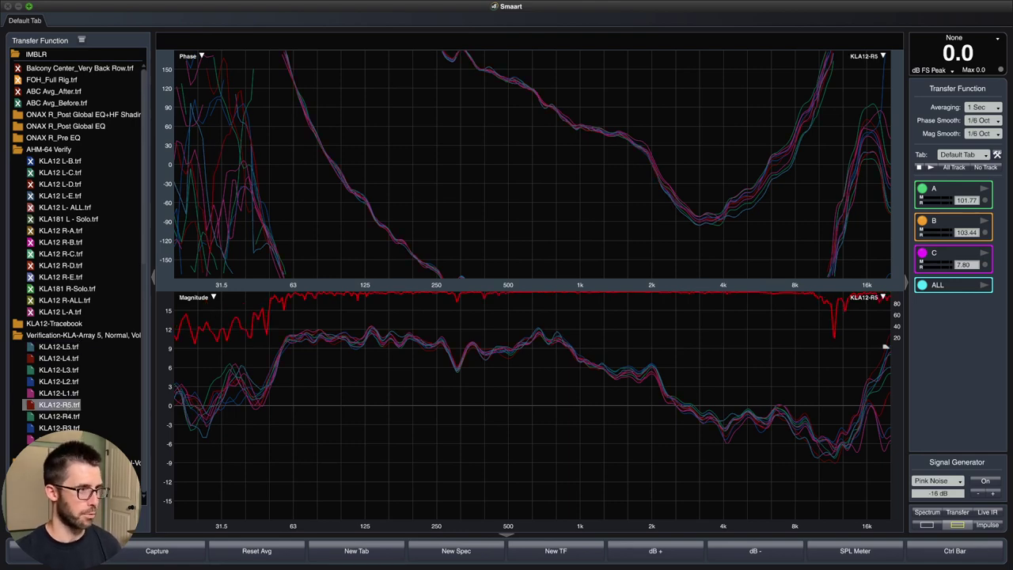
pyautogui.click(60, 450)
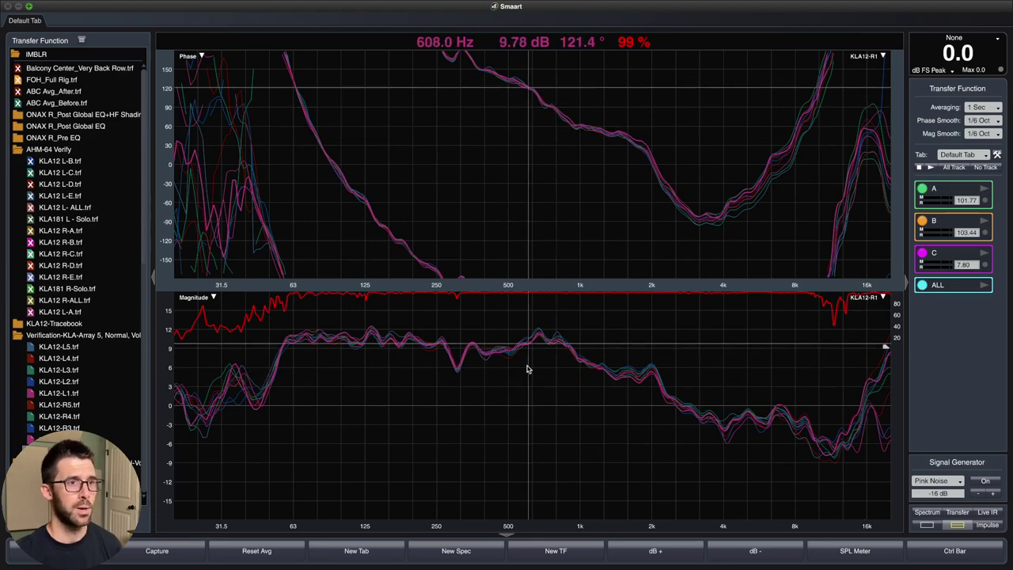
pyautogui.hotkey('ctrl', 'Up')
# Show IMG_3602's rear panel, box its input connectors, clear the box and return to Smaart
pyautogui.click(670, 228)
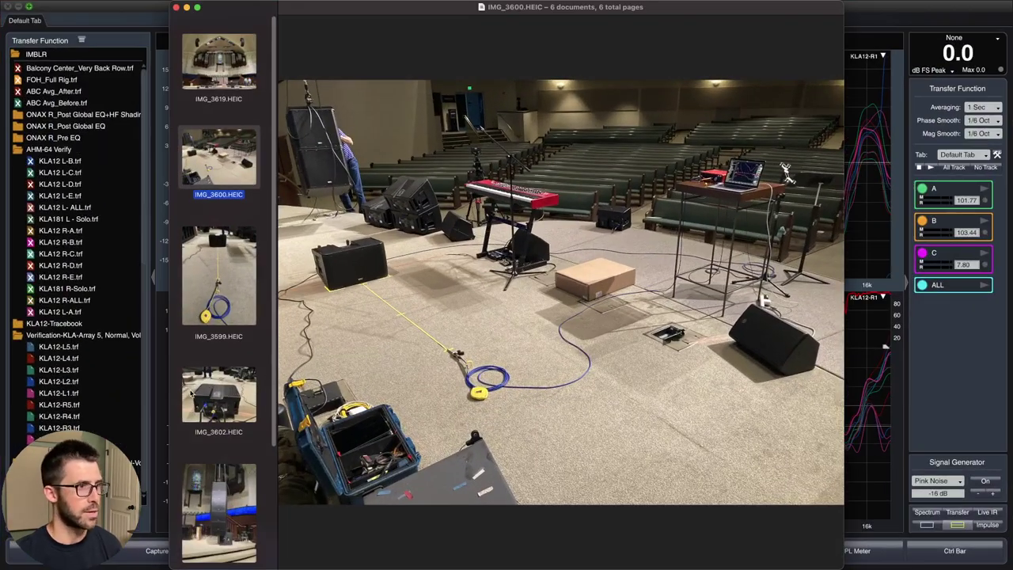
pyautogui.press('Down')
pyautogui.press('Down')
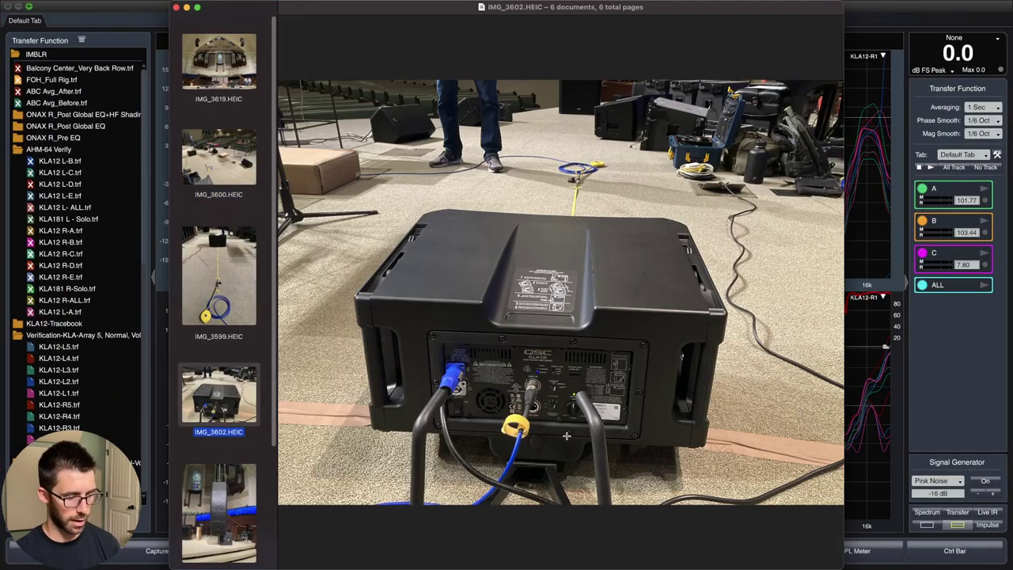
pyautogui.moveTo(474, 395); pyautogui.dragTo(593, 481)
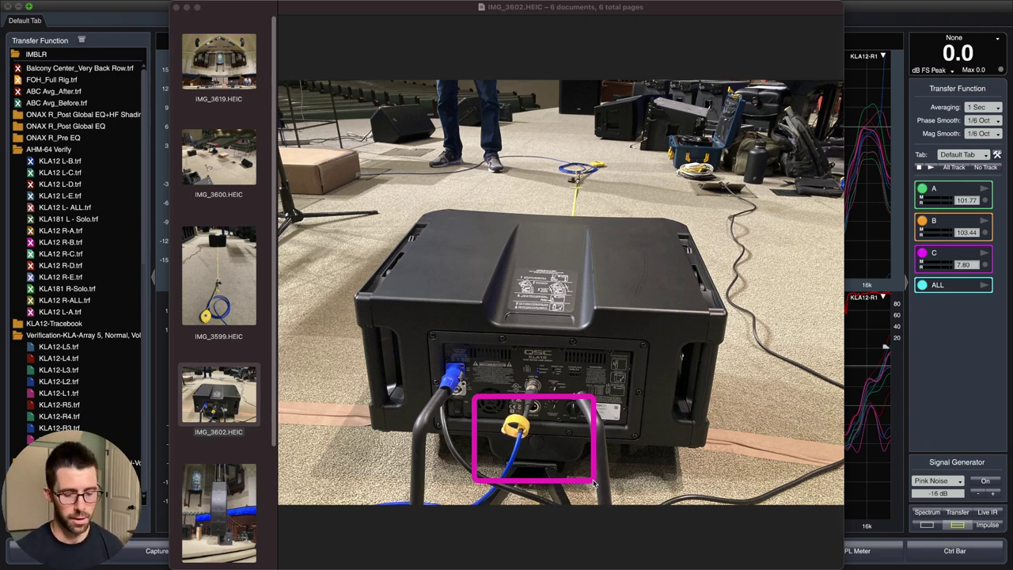
pyautogui.click(600, 445)
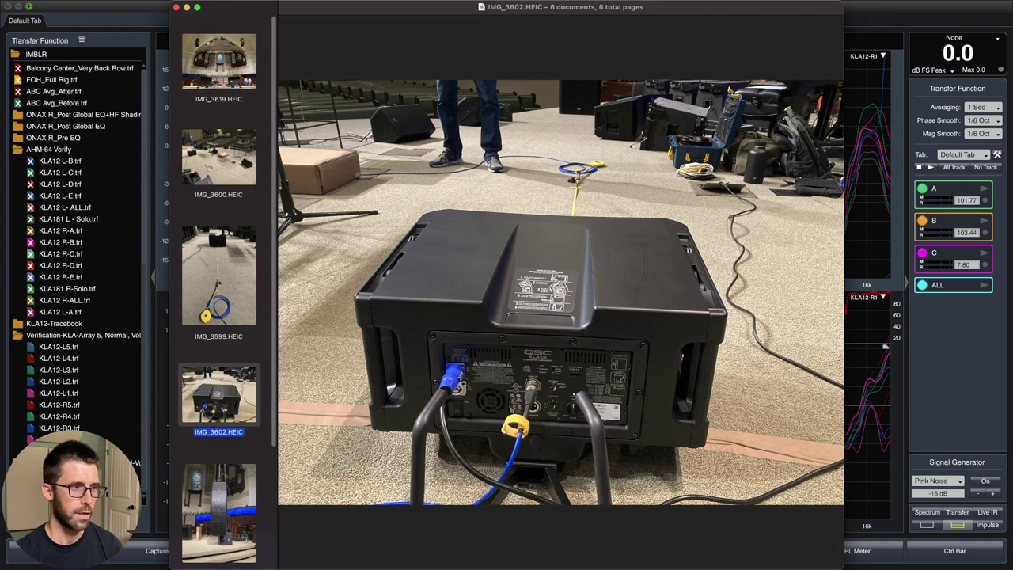
pyautogui.click(102, 351)
# Expand KLA12-Tracebook, load the Normal Array traces, then hide every trace
pyautogui.click(19, 326)
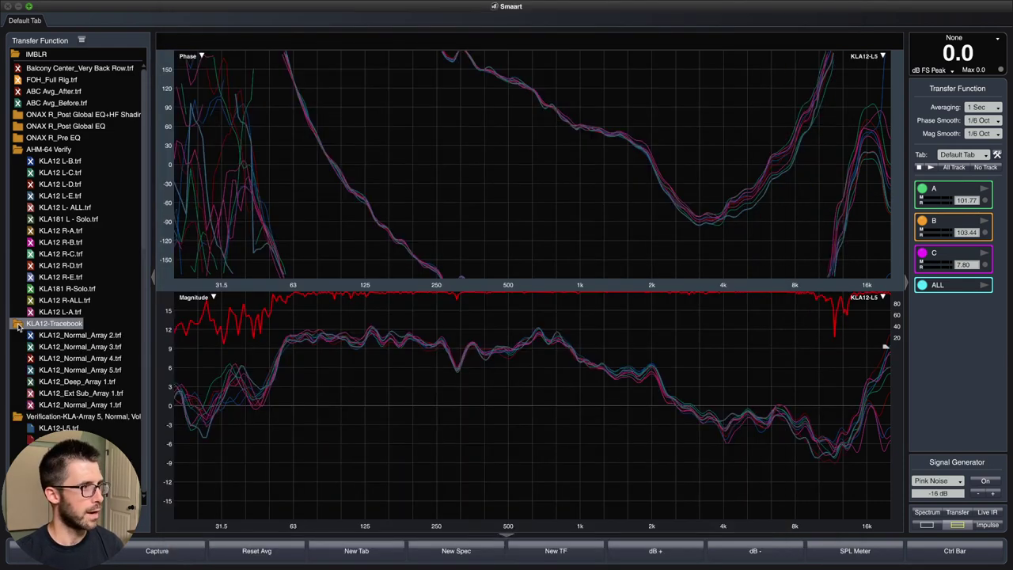
pyautogui.click(32, 336)
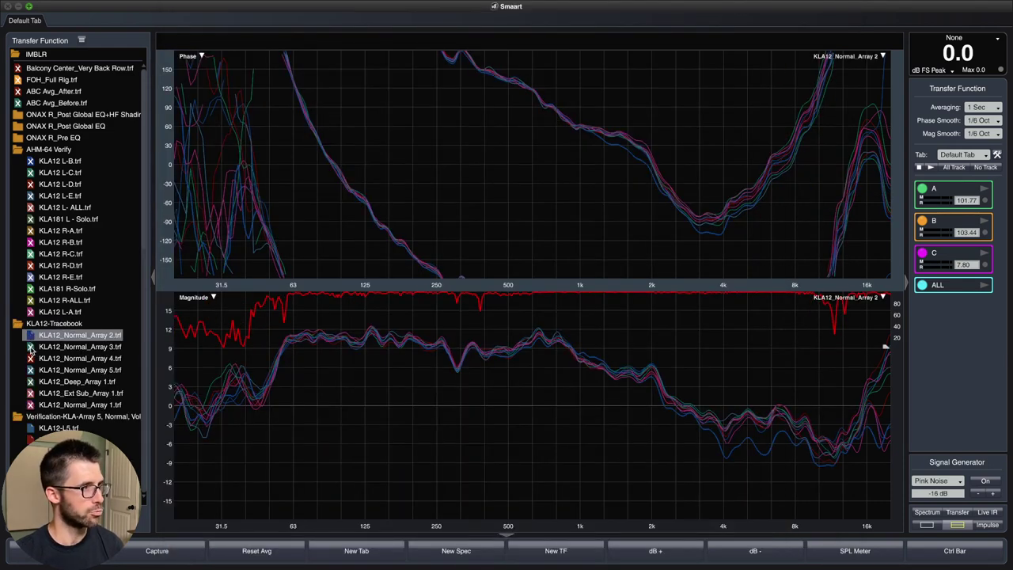
pyautogui.click(31, 348)
pyautogui.click(31, 370)
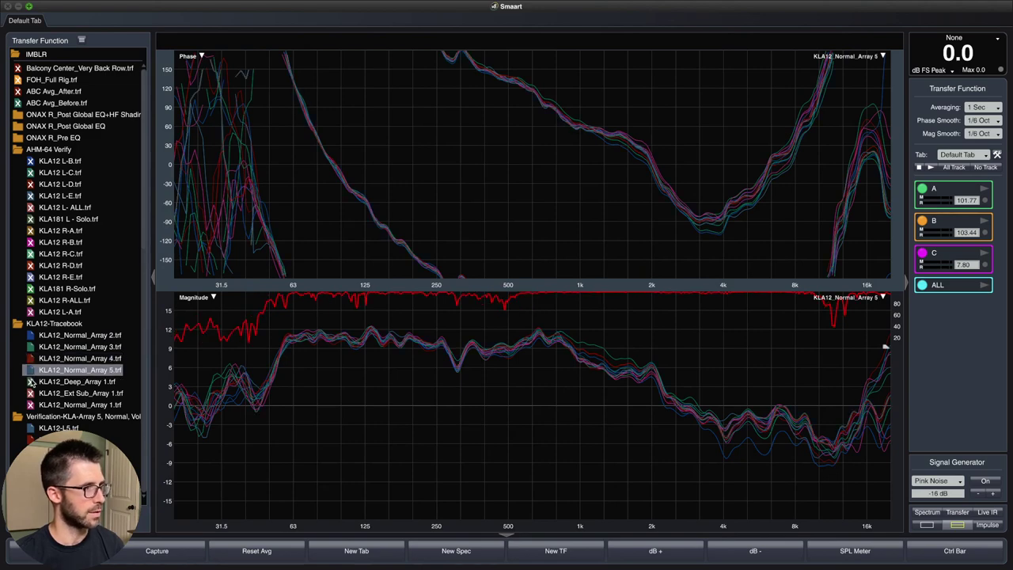
pyautogui.click(32, 381)
pyautogui.click(32, 393)
pyautogui.click(33, 404)
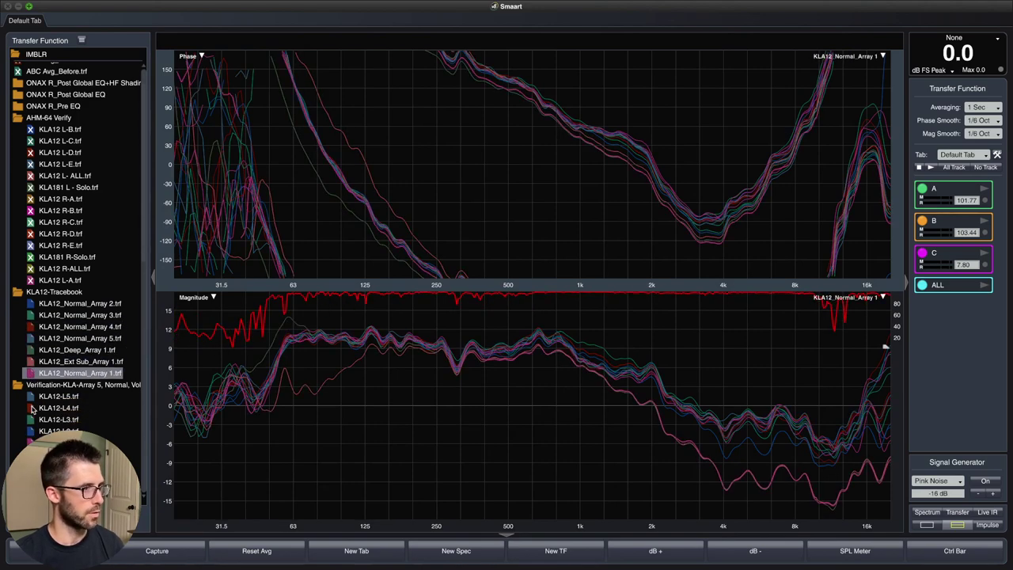
pyautogui.scroll(-2, 68, 393)
pyautogui.keyDown('alt'); pyautogui.click(68, 393); pyautogui.keyUp('alt')
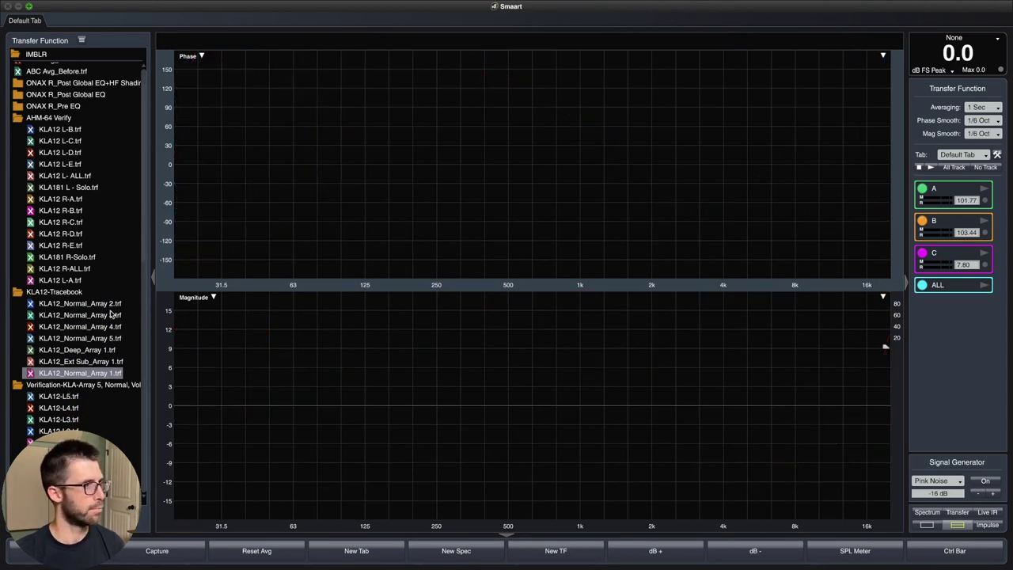
# Show Normal Array 2–5, Deep Array 1, Ext Sub Array 1 and Normal Array 1 traces together
pyautogui.click(30, 304)
pyautogui.click(32, 315)
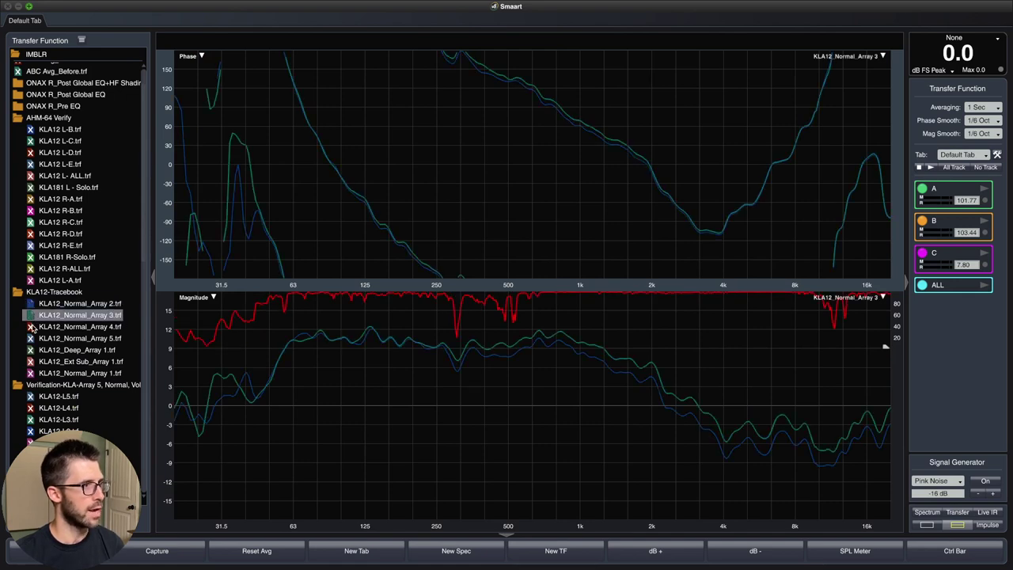
pyautogui.click(31, 326)
pyautogui.click(31, 338)
pyautogui.click(30, 349)
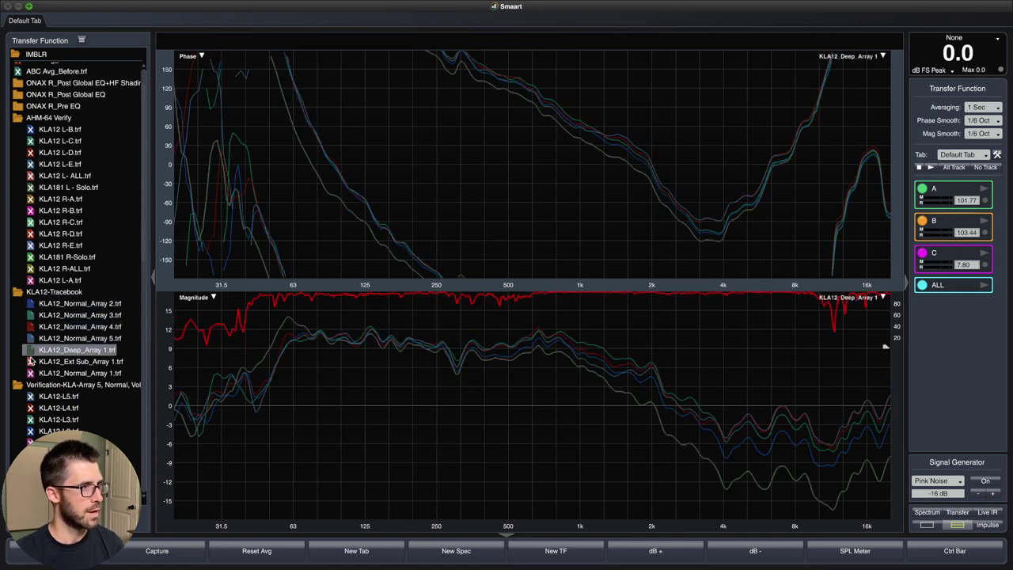
pyautogui.click(30, 360)
pyautogui.click(30, 373)
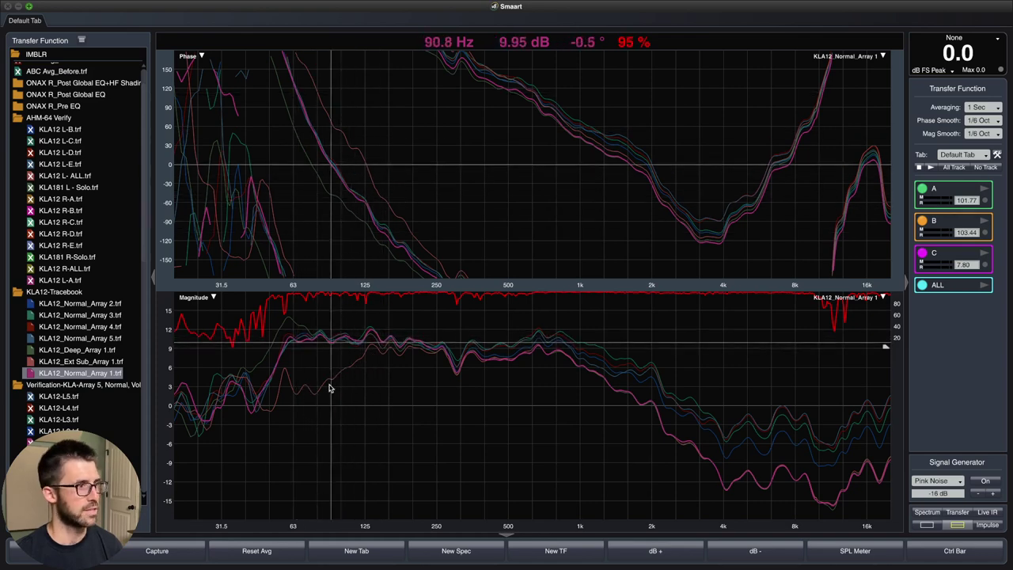
pyautogui.click(75, 361)
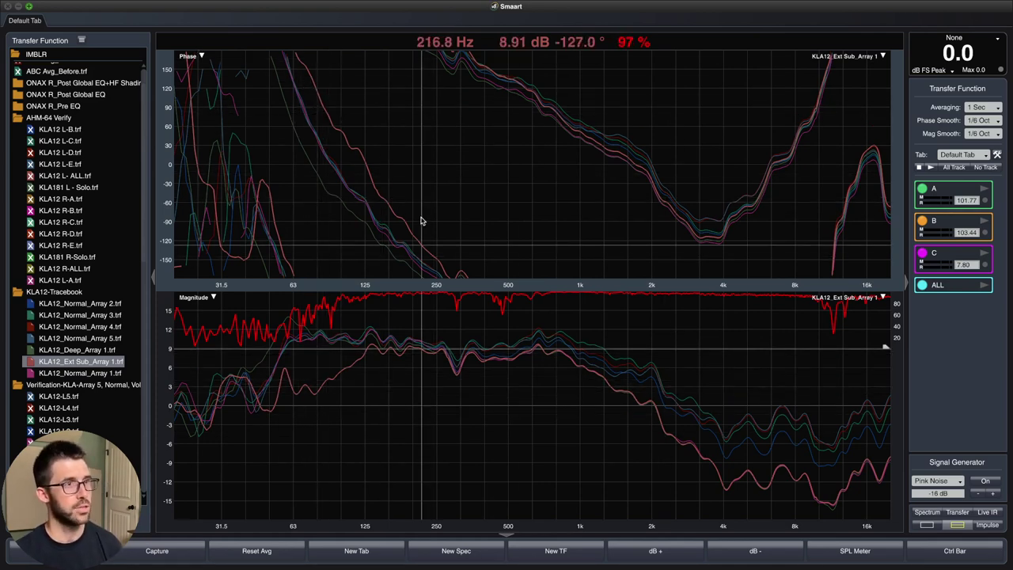
# Hide those seven traces one by one until both graphs are blank
pyautogui.click(36, 305)
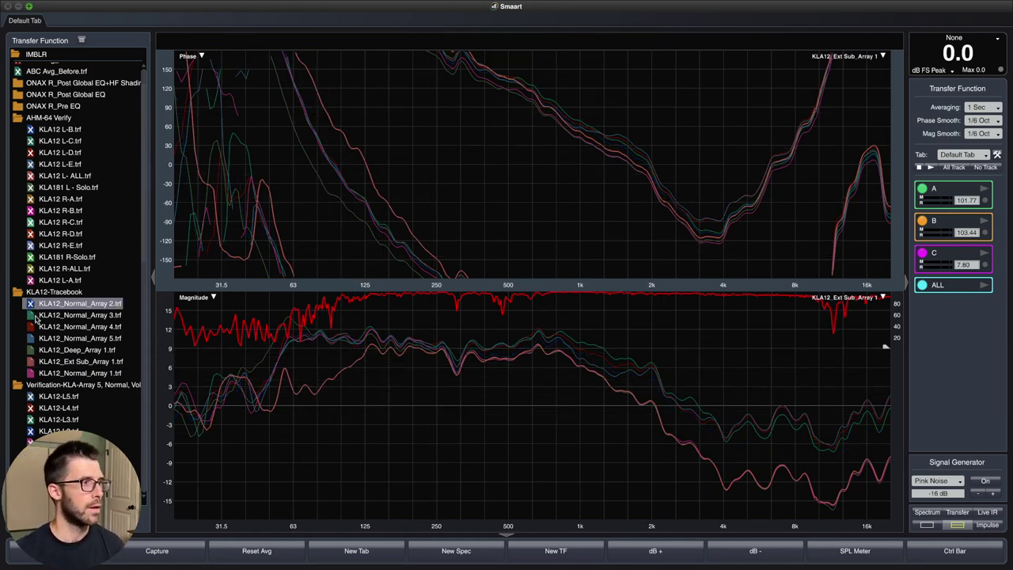
pyautogui.click(35, 316)
pyautogui.click(33, 328)
pyautogui.click(33, 339)
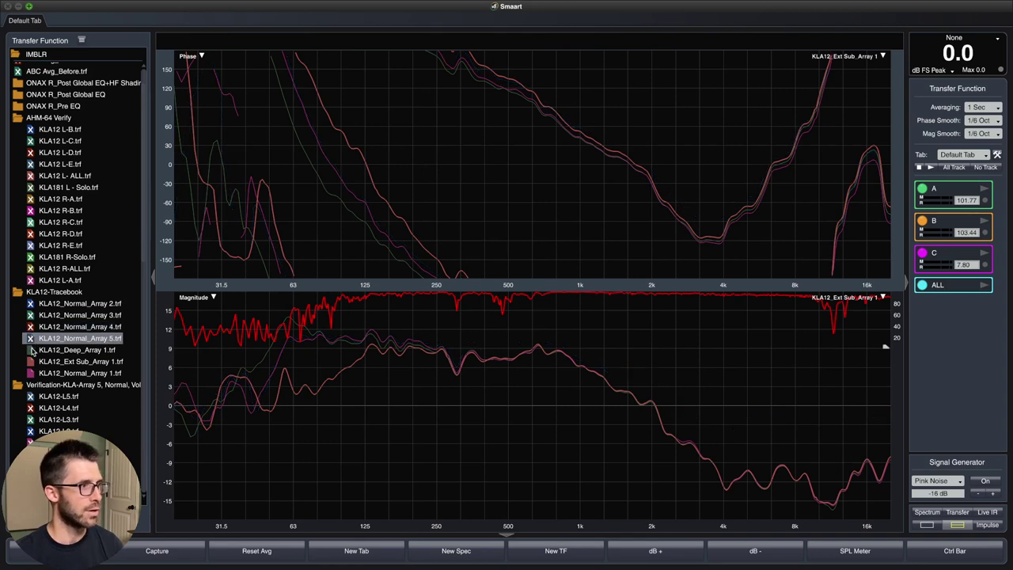
pyautogui.click(33, 350)
pyautogui.click(33, 362)
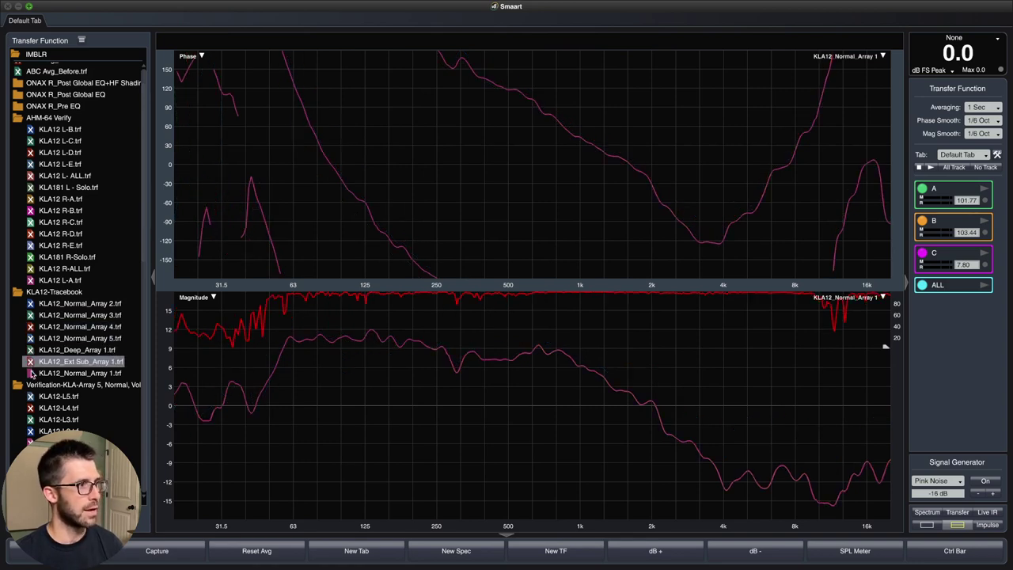
pyautogui.click(32, 373)
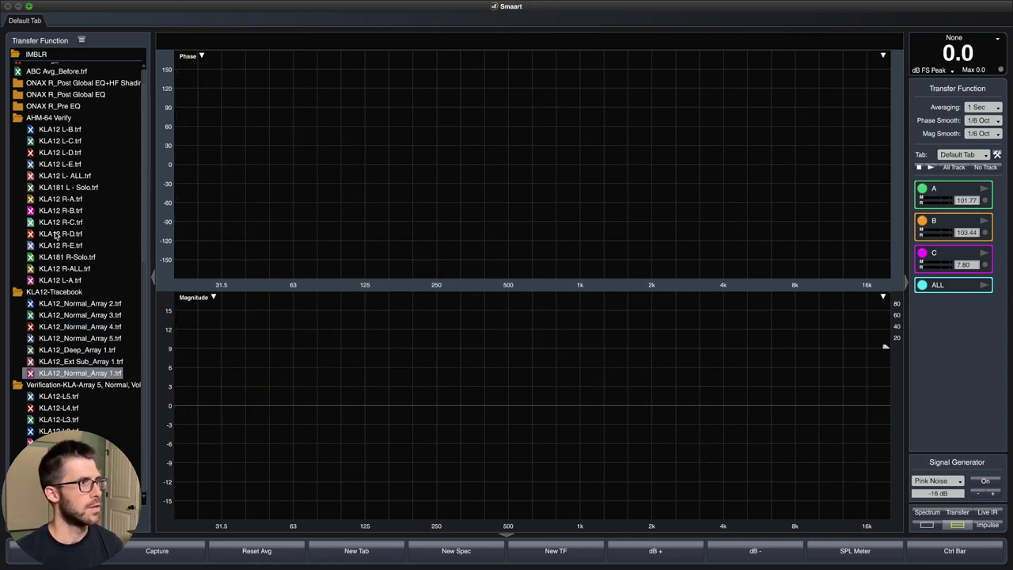
pyautogui.scroll(-3, 95, 197)
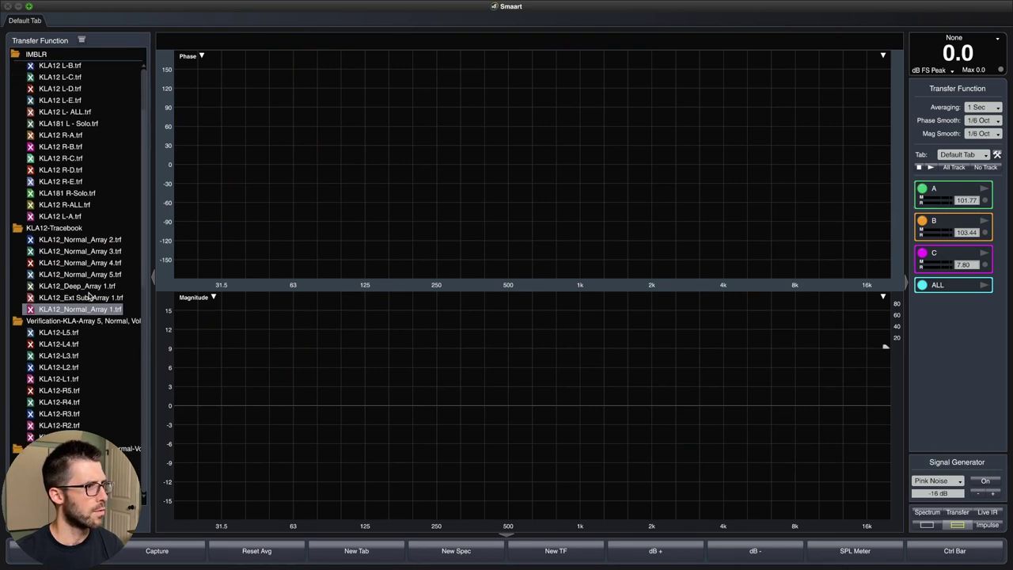
pyautogui.scroll(-1, 90, 296)
pyautogui.click(30, 438)
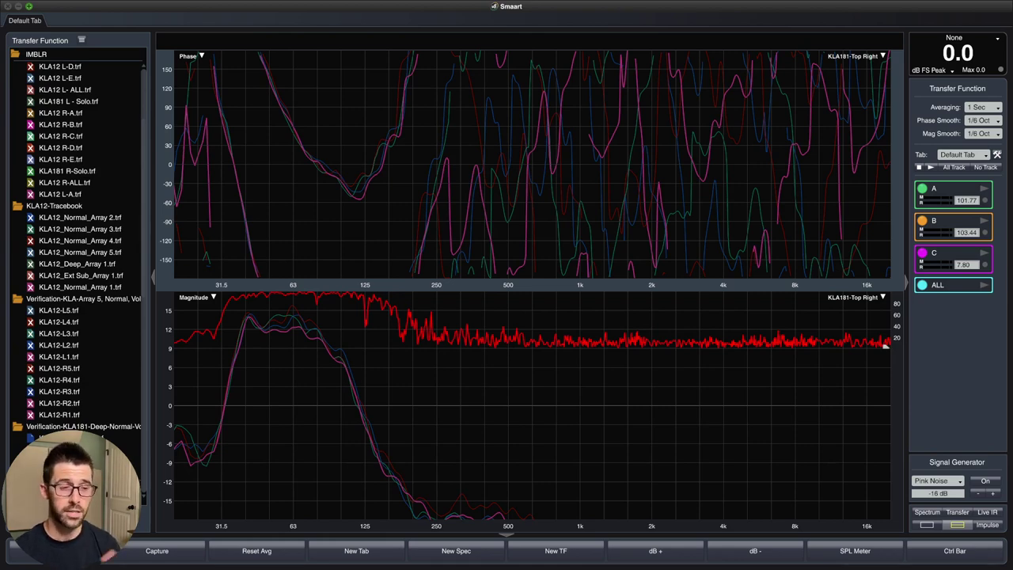
pyautogui.scroll(-10, 107, 363)
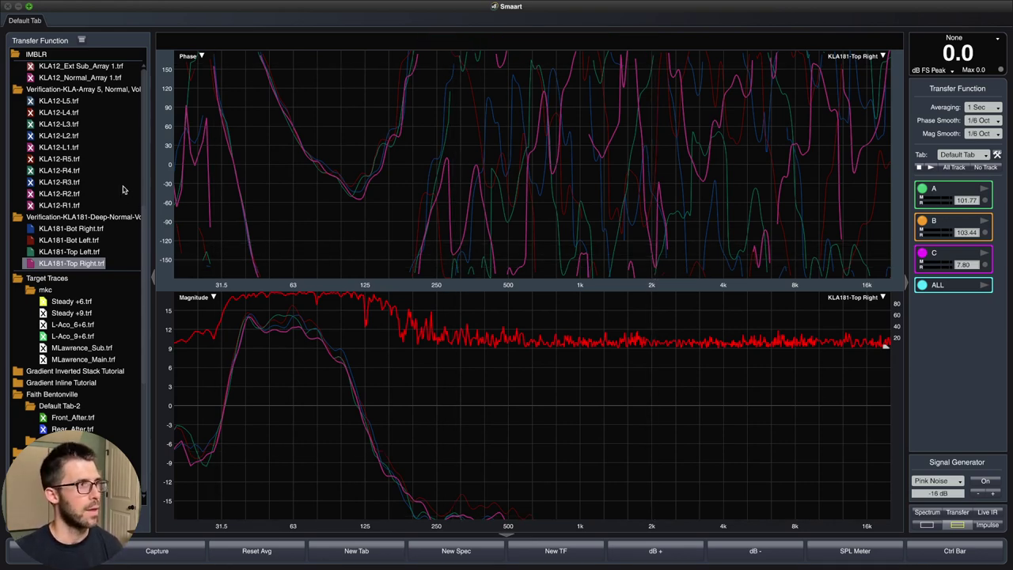
pyautogui.scroll(1, 123, 190)
pyautogui.click(30, 252)
pyautogui.click(30, 261)
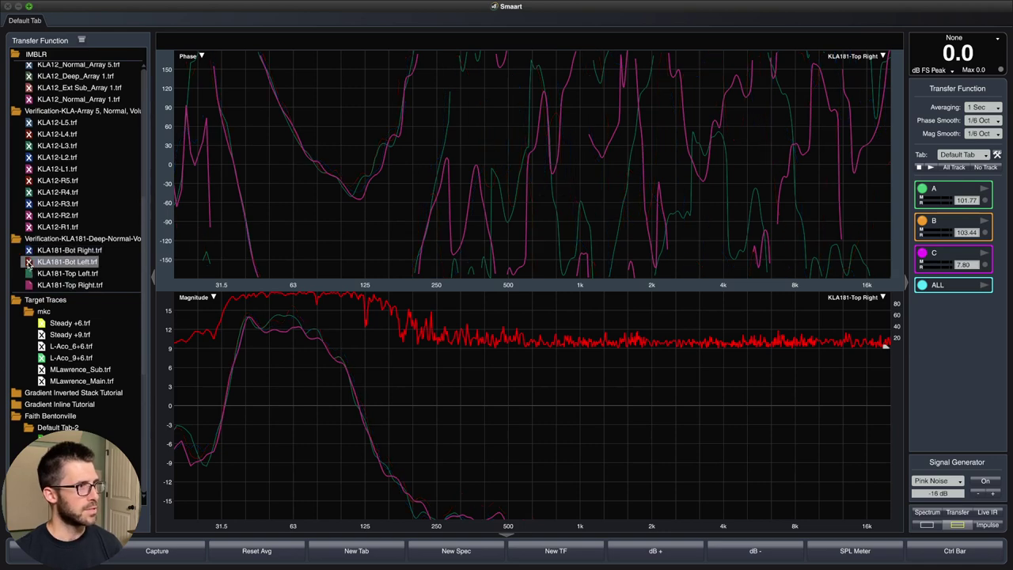
pyautogui.scroll(12, 67, 220)
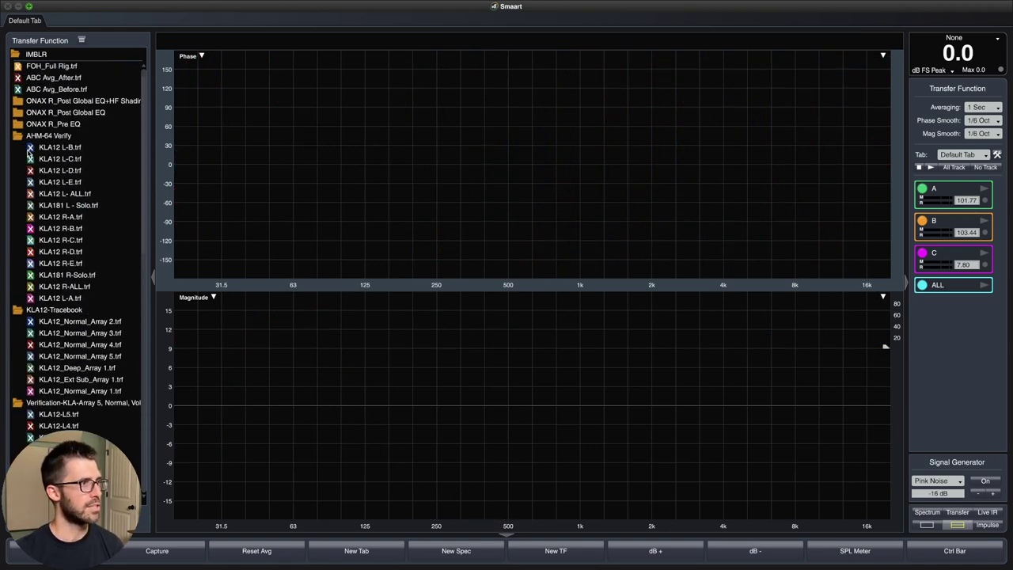
# Show all AHM-64 Verify traces: KLA12 L-A to L-E, L-ALL, R-A to R-E, R-ALL and both KLA181 Solos
pyautogui.click(30, 147)
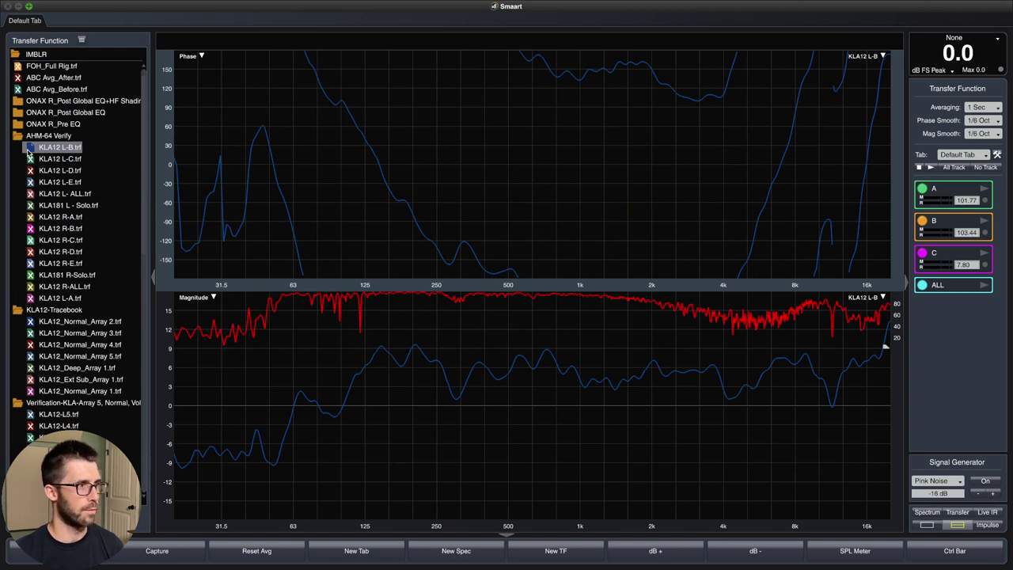
pyautogui.click(31, 414)
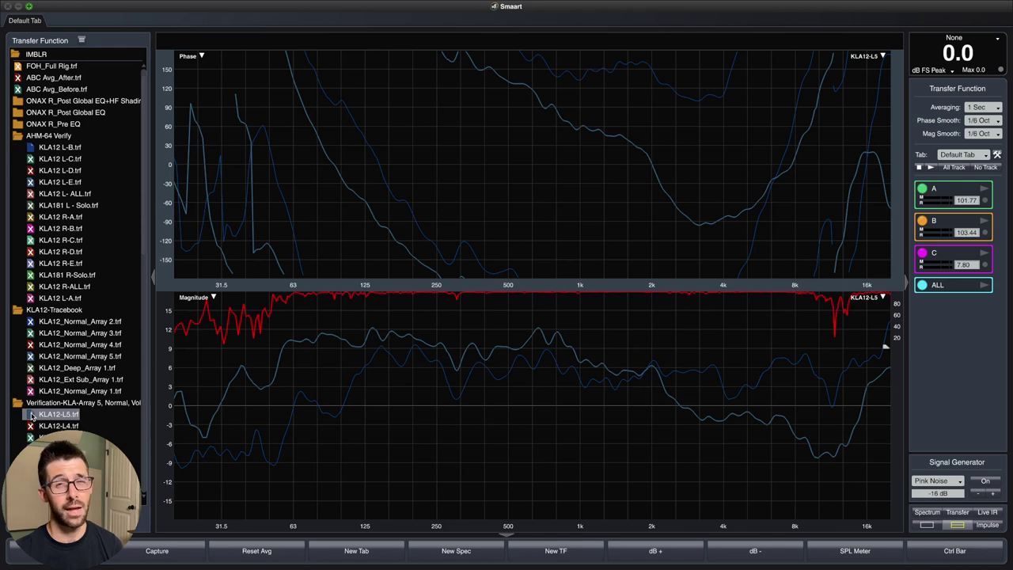
pyautogui.click(31, 415)
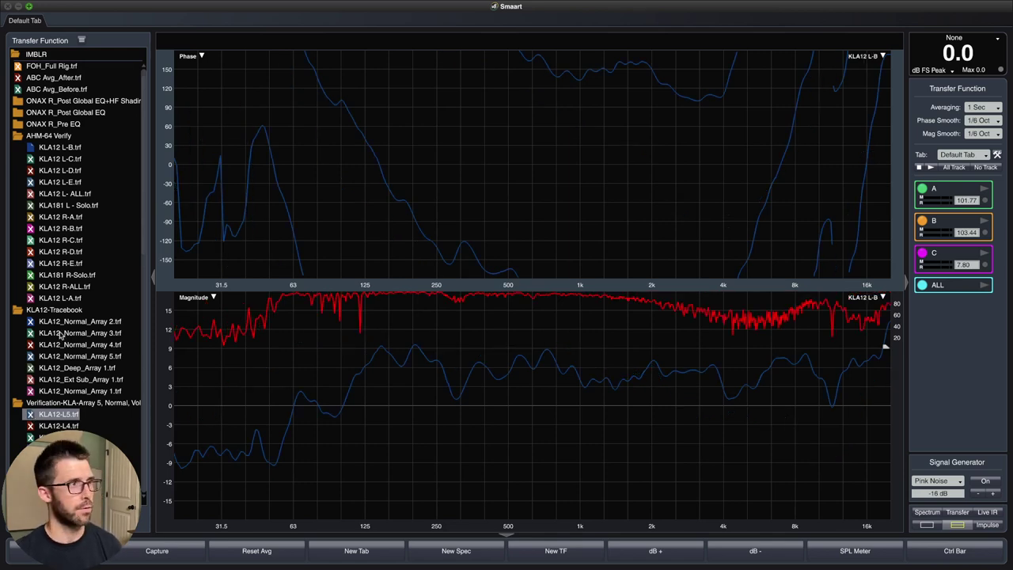
pyautogui.click(31, 158)
pyautogui.click(31, 170)
pyautogui.click(31, 181)
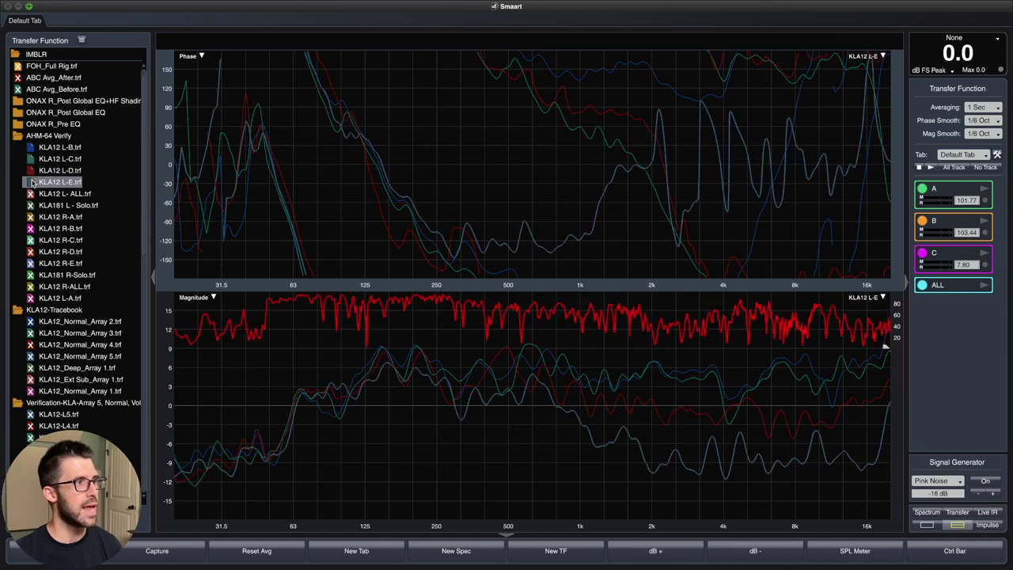
pyautogui.click(31, 193)
pyautogui.click(31, 205)
pyautogui.click(31, 216)
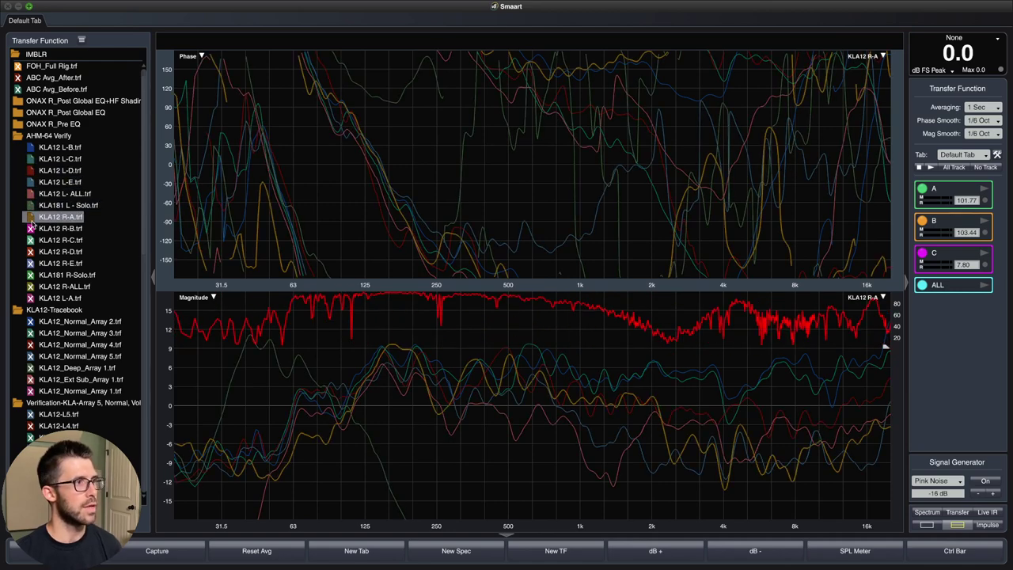
pyautogui.click(32, 227)
pyautogui.click(32, 239)
pyautogui.click(32, 251)
pyautogui.click(31, 262)
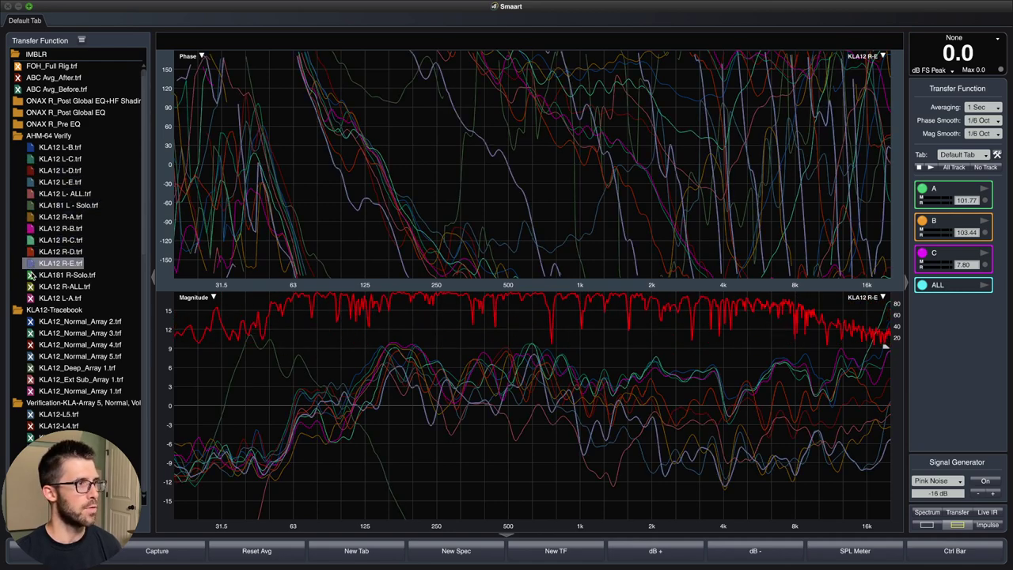
pyautogui.click(31, 274)
pyautogui.click(31, 286)
pyautogui.click(32, 298)
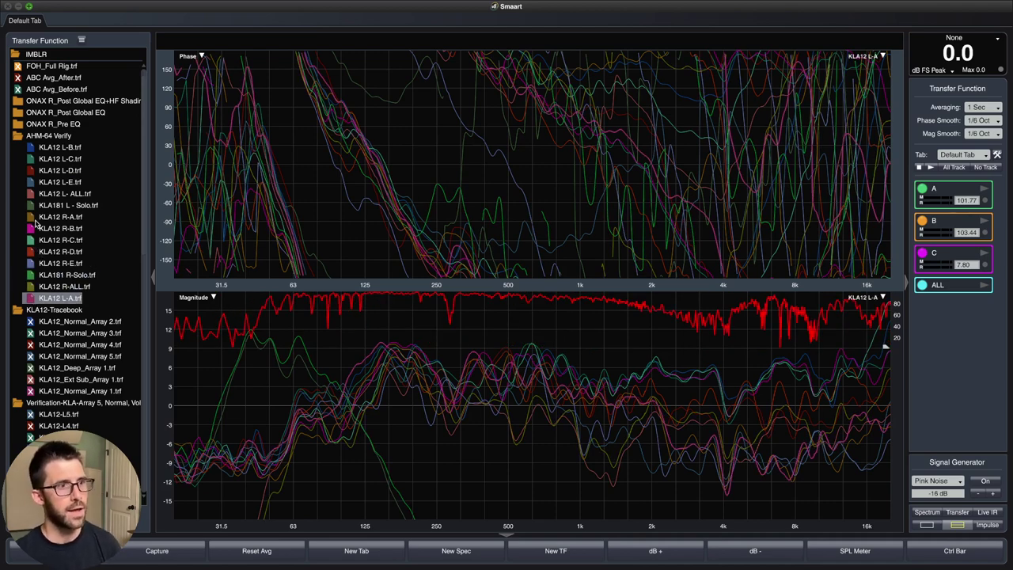
# Hide every verification trace except KLA12 R-E
pyautogui.scroll(-5, 59, 261)
pyautogui.scroll(3, 59, 237)
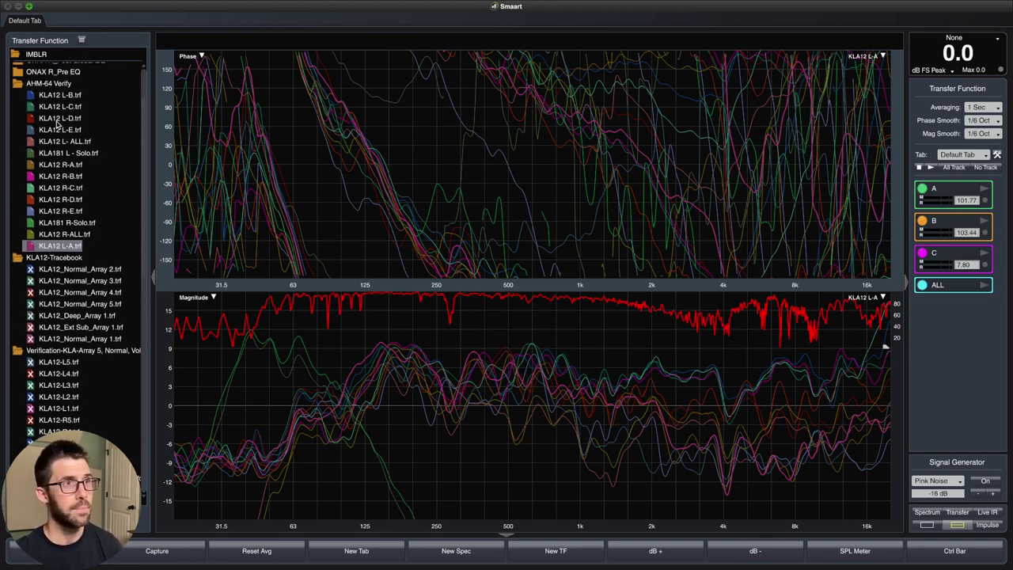
pyautogui.click(31, 229)
pyautogui.click(32, 211)
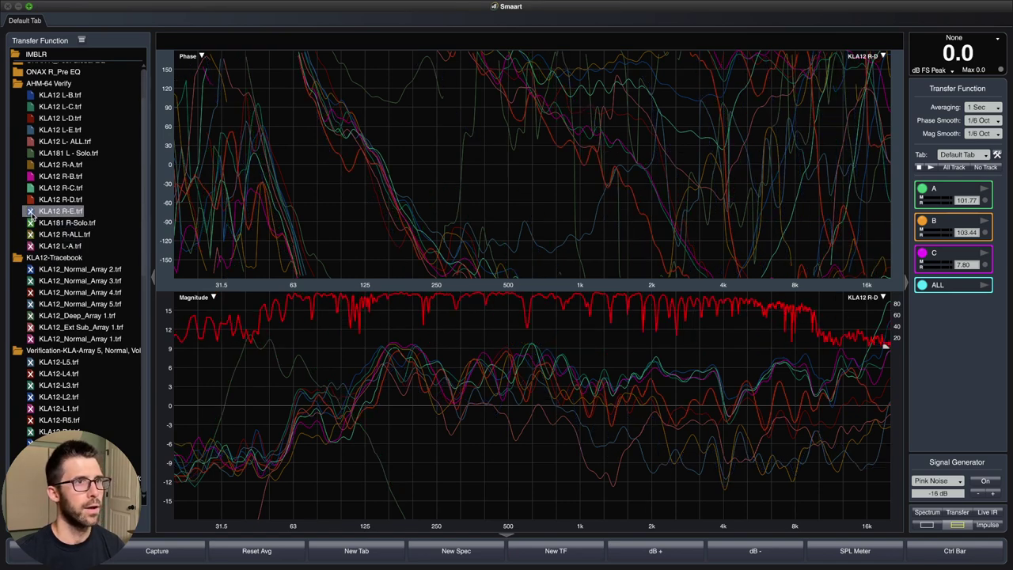
pyautogui.click(30, 199)
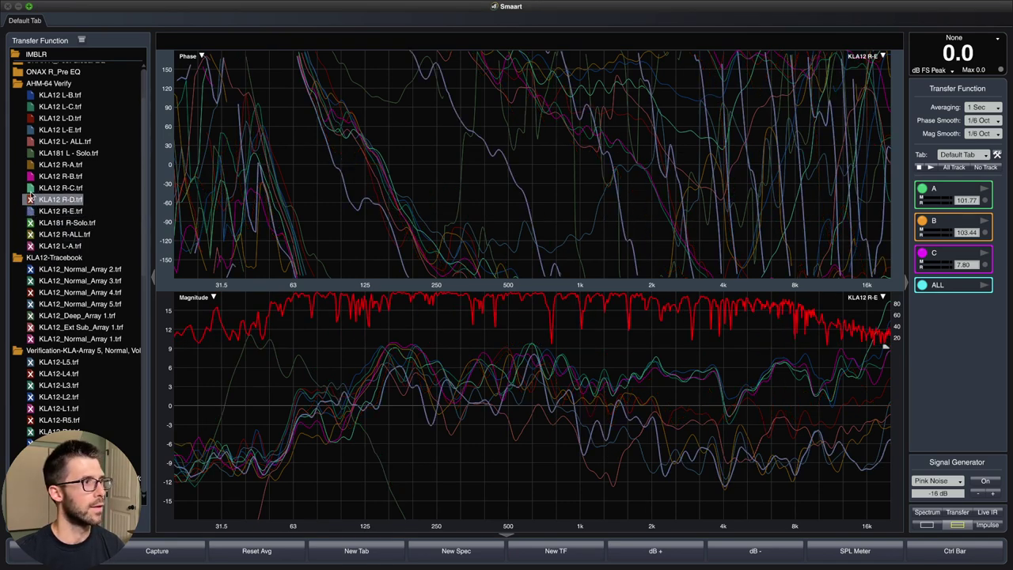
pyautogui.click(30, 188)
pyautogui.click(30, 175)
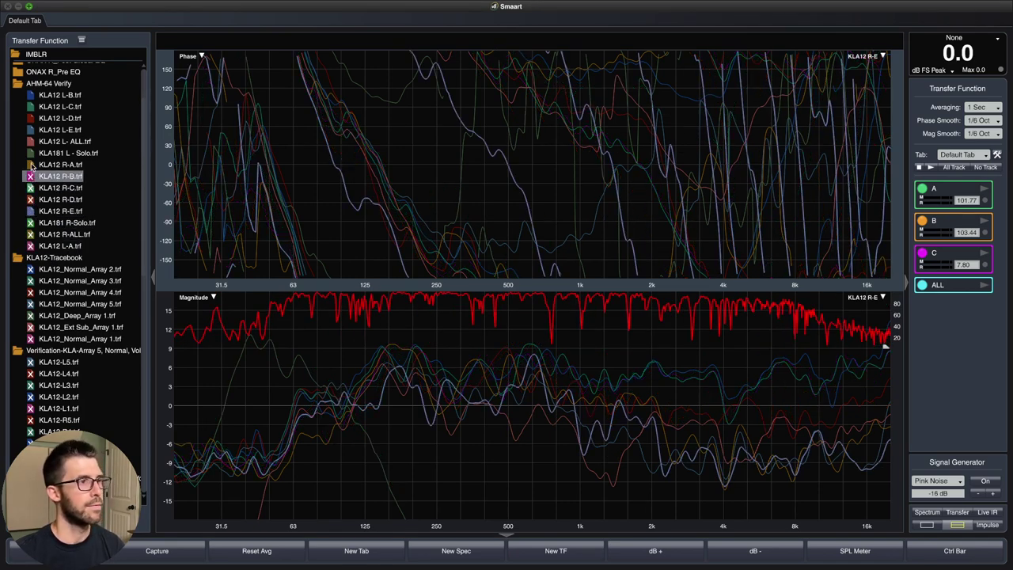
pyautogui.click(30, 165)
pyautogui.click(30, 152)
pyautogui.click(30, 140)
pyautogui.click(30, 129)
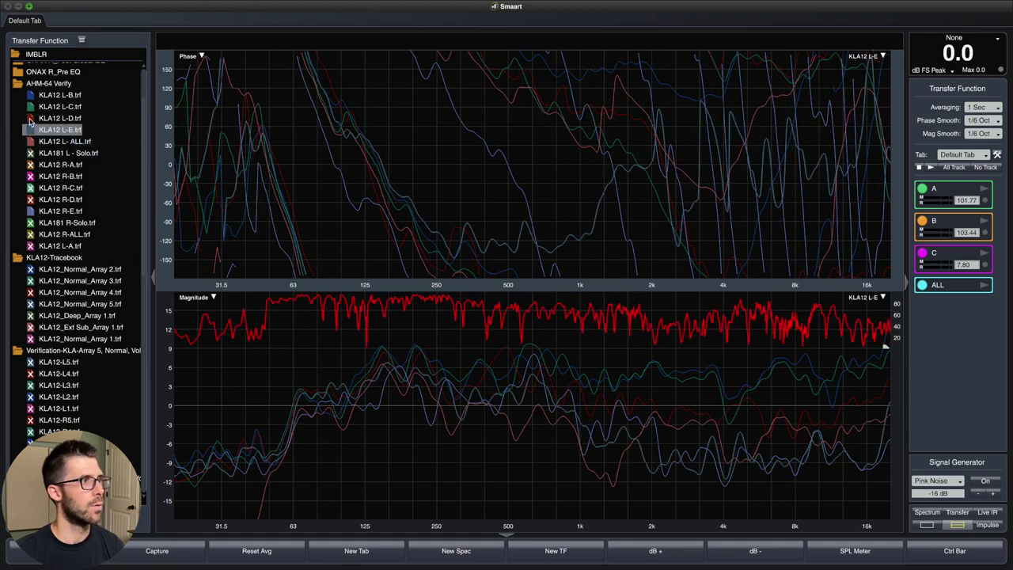
pyautogui.click(30, 118)
pyautogui.click(30, 106)
pyautogui.click(30, 95)
pyautogui.click(30, 129)
pyautogui.click(32, 141)
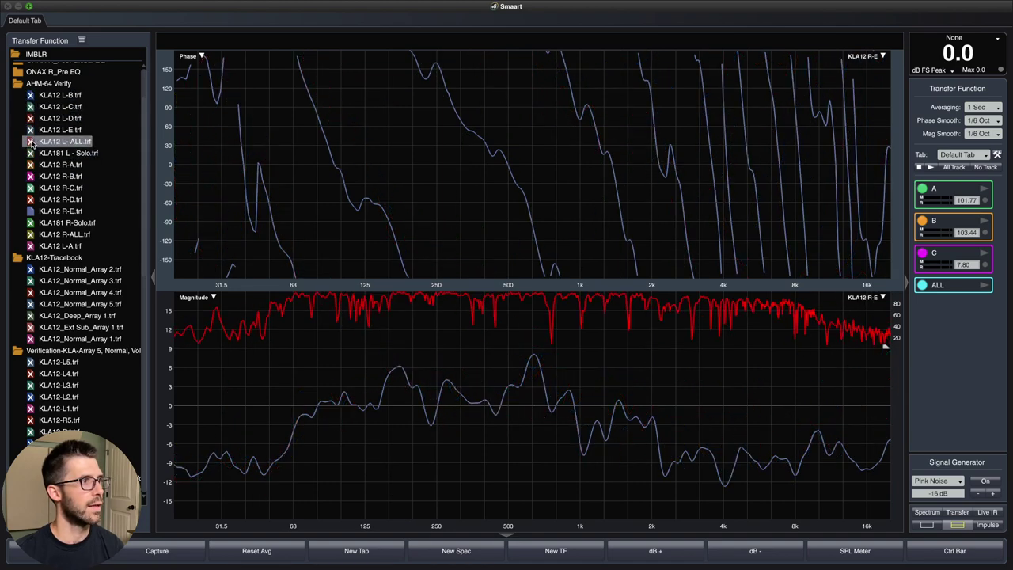
# Briefly overlay KLA12 R-D and R-C on R-E, then hide them again
pyautogui.click(31, 200)
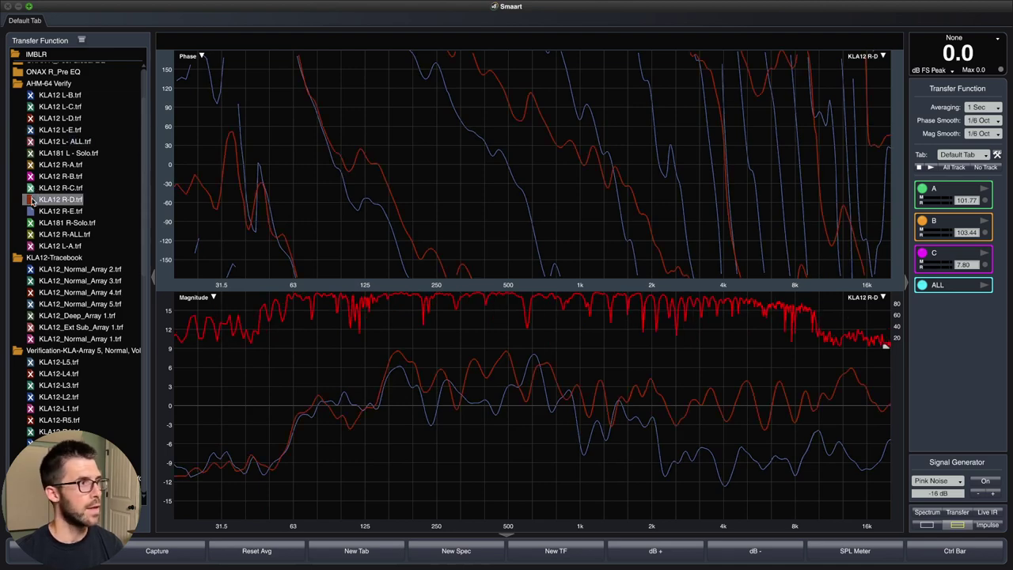
pyautogui.click(32, 188)
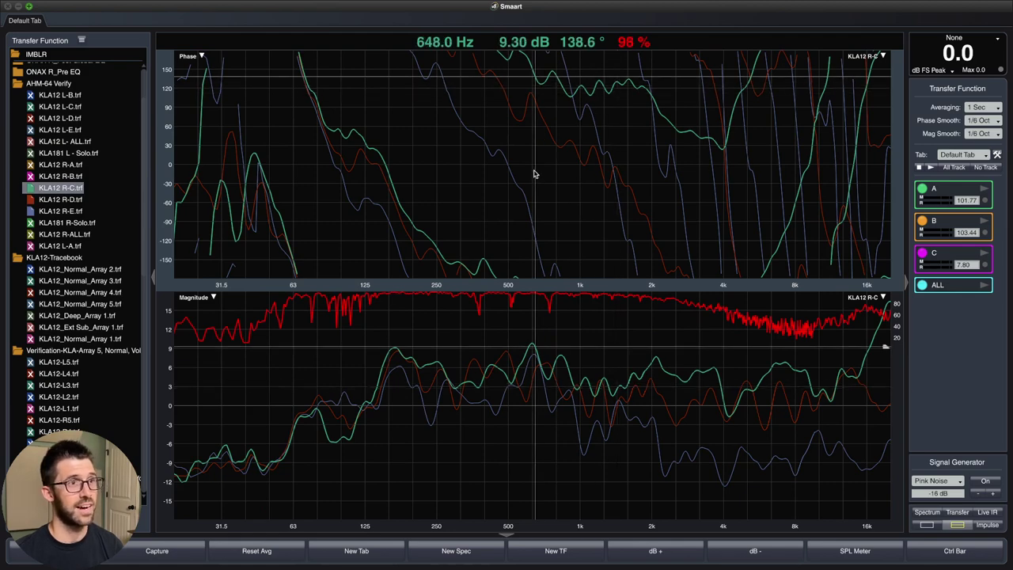
pyautogui.click(30, 190)
pyautogui.click(30, 201)
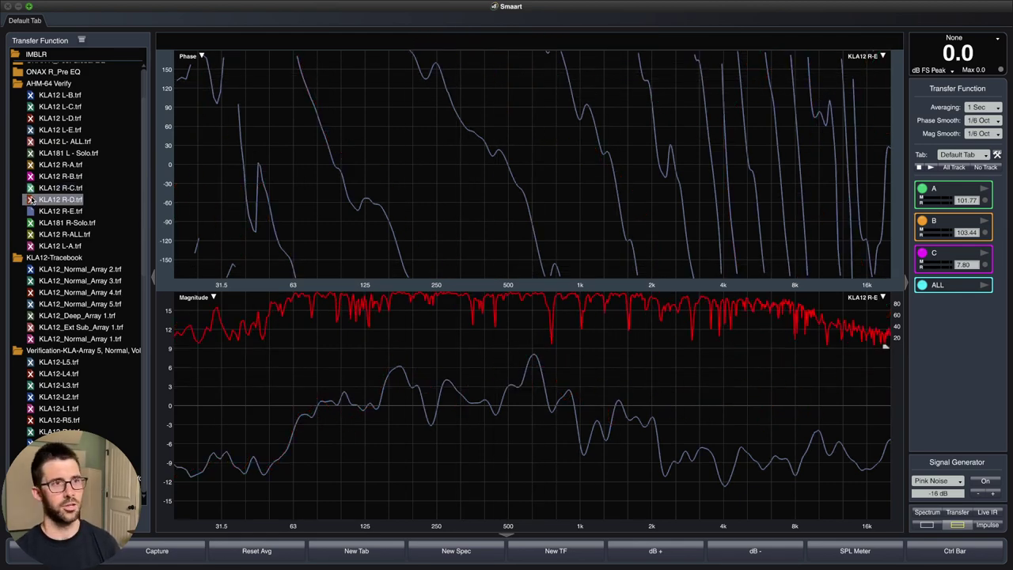
pyautogui.press('super+Tab')
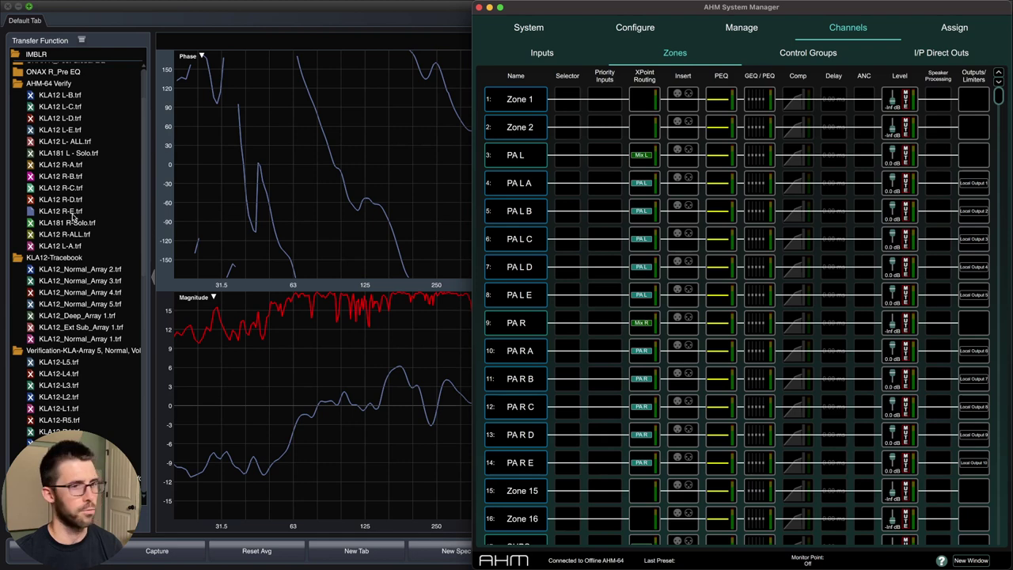
# Invert Local Output 10's polarity in zone PA R E's Outputs/Limiters, then go back to Smaart
pyautogui.scroll(-1, 603, 376)
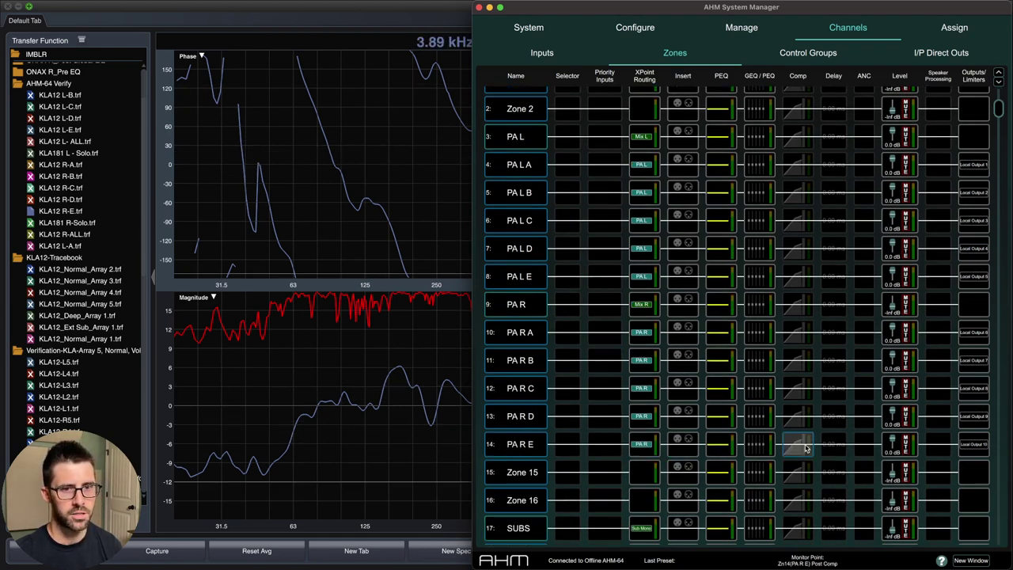
pyautogui.click(975, 444)
pyautogui.click(812, 345)
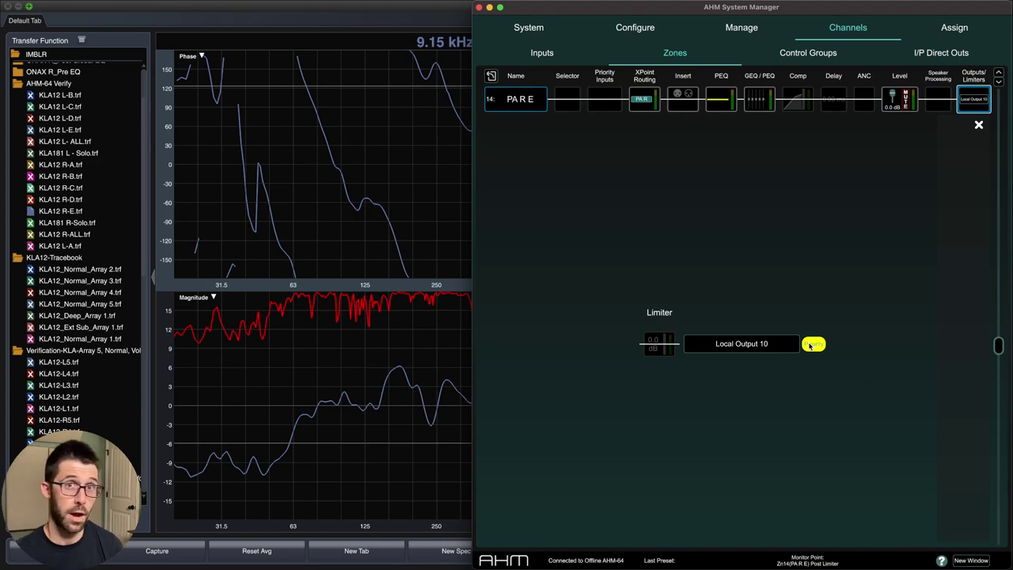
pyautogui.click(442, 6)
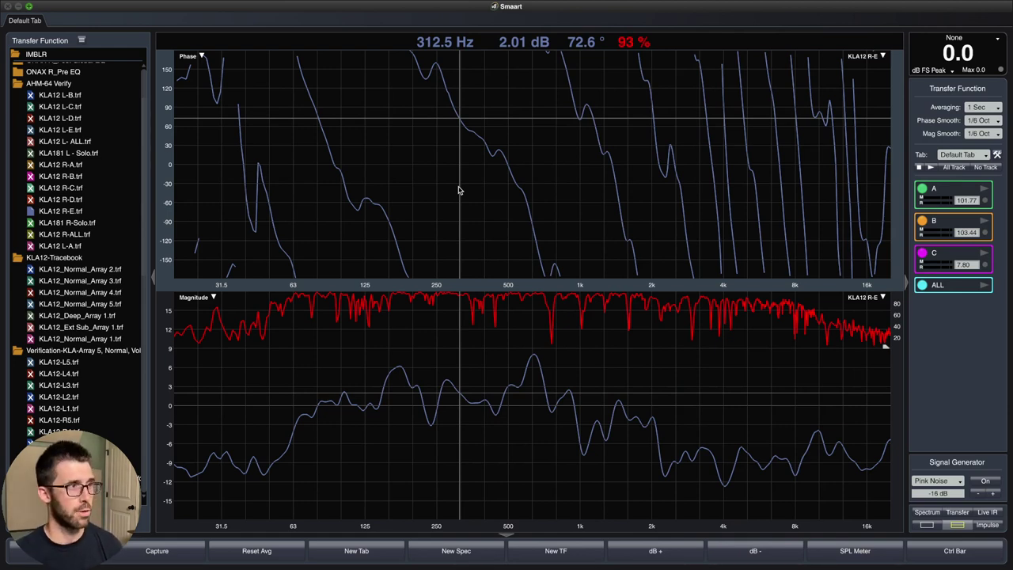
# Hide the KLA12 R-E trace, browse the speaker array photos in Preview, then return to Smaart
pyautogui.click(40, 212)
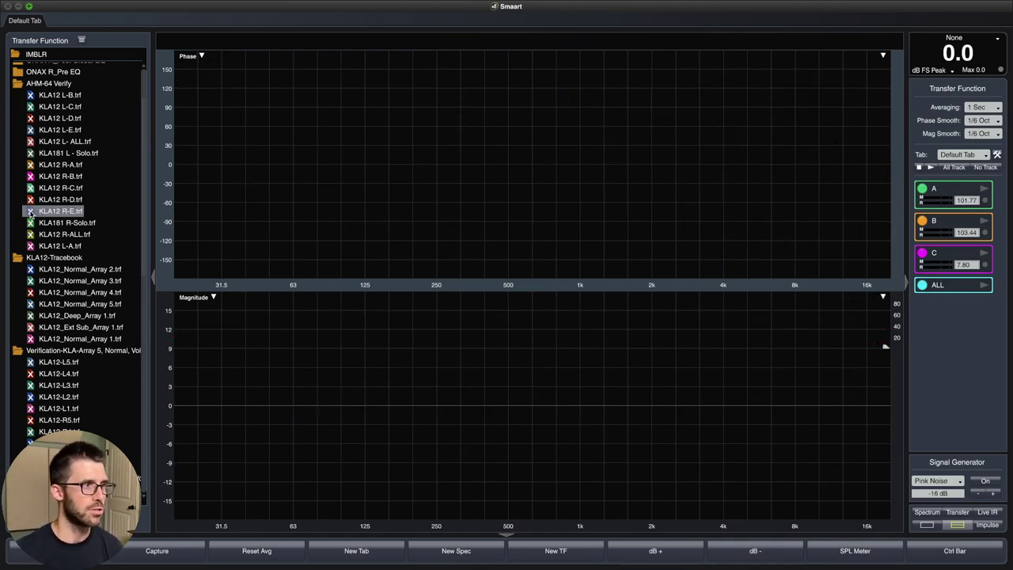
pyautogui.hotkey('ctrl', 'Up')
pyautogui.click(555, 205)
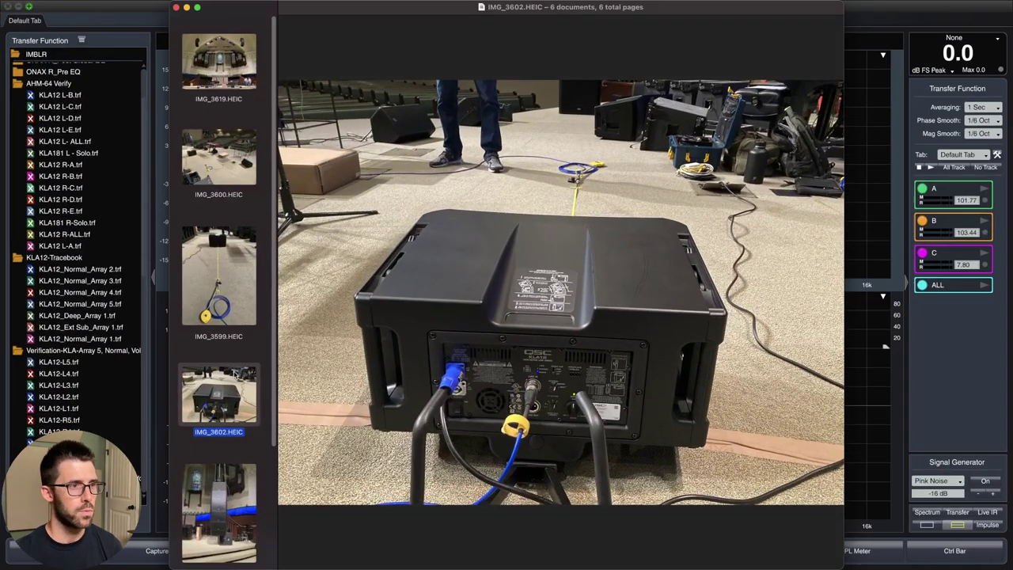
pyautogui.click(219, 518)
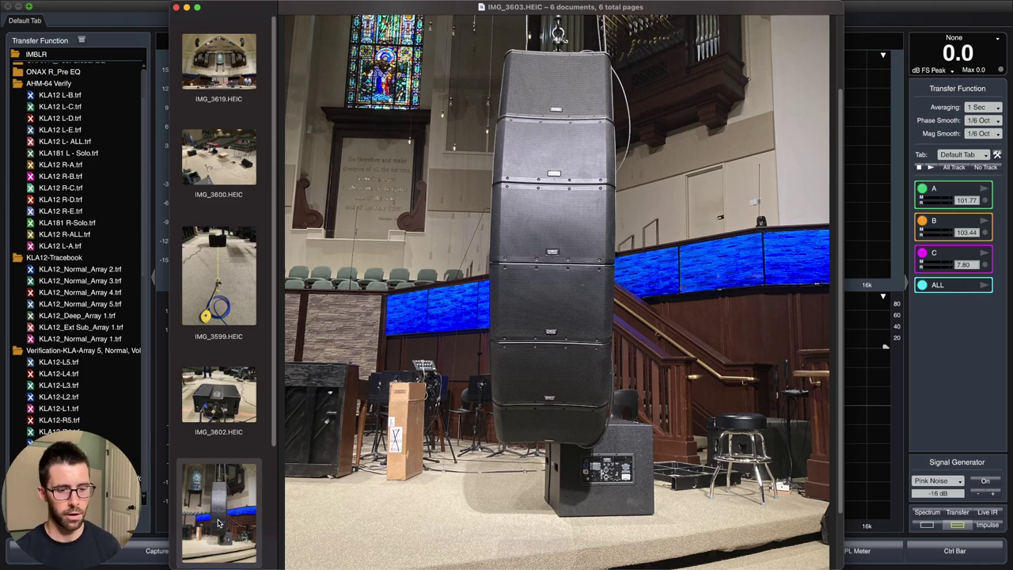
pyautogui.click(73, 186)
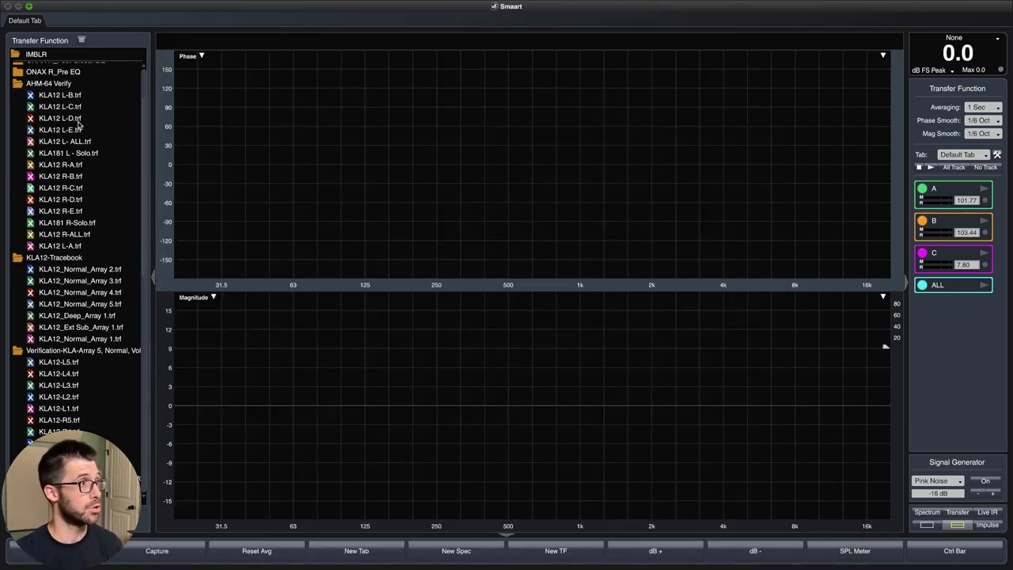
# Show the four post-EQ traces: Floor 3rd Row, floor back-of-first-pew, balcony mid and balcony upper
pyautogui.scroll(1, 60, 121)
pyautogui.scroll(2, 60, 120)
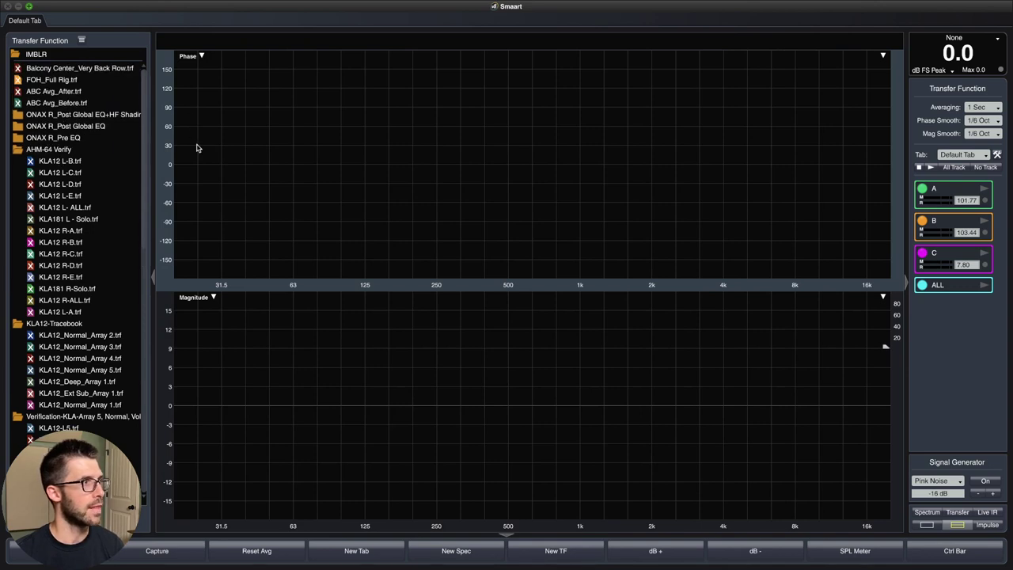
pyautogui.click(17, 115)
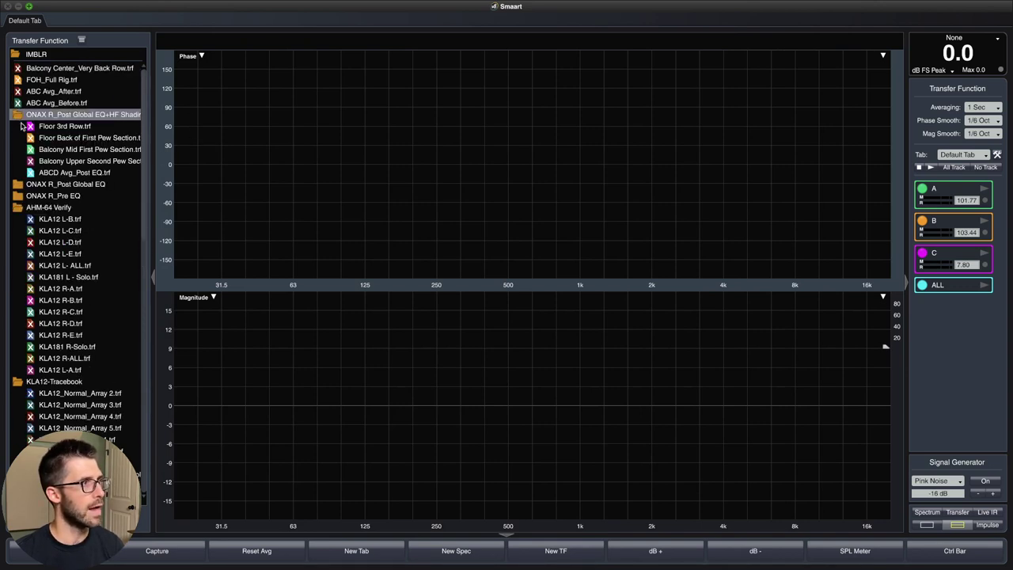
pyautogui.click(31, 127)
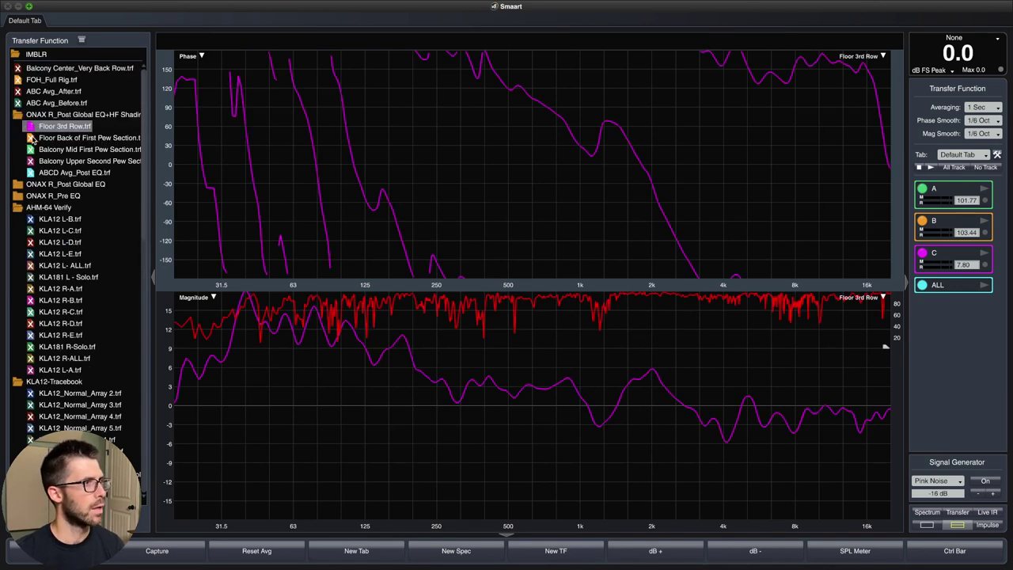
pyautogui.click(31, 137)
pyautogui.click(31, 149)
pyautogui.click(33, 161)
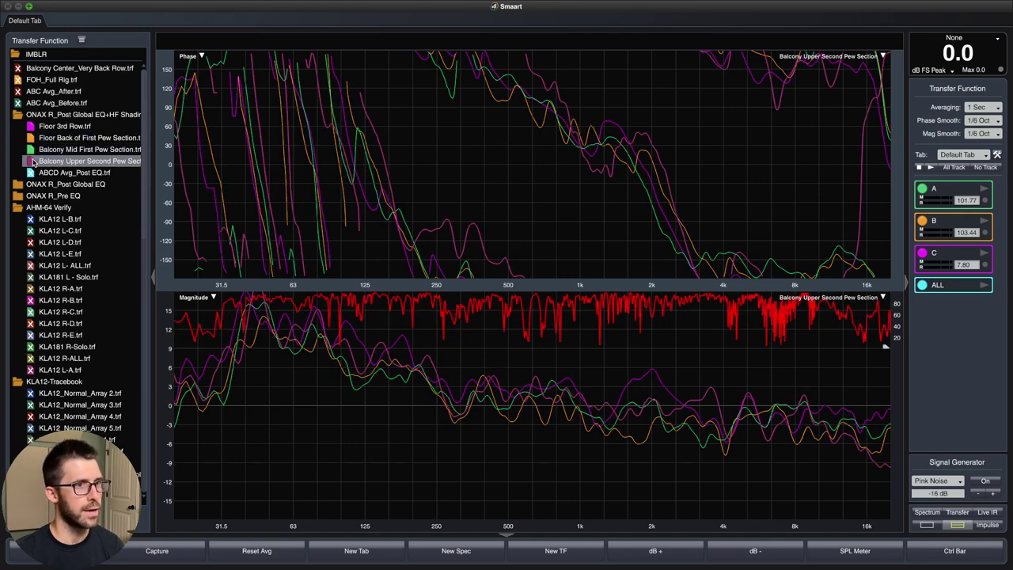
pyautogui.click(17, 208)
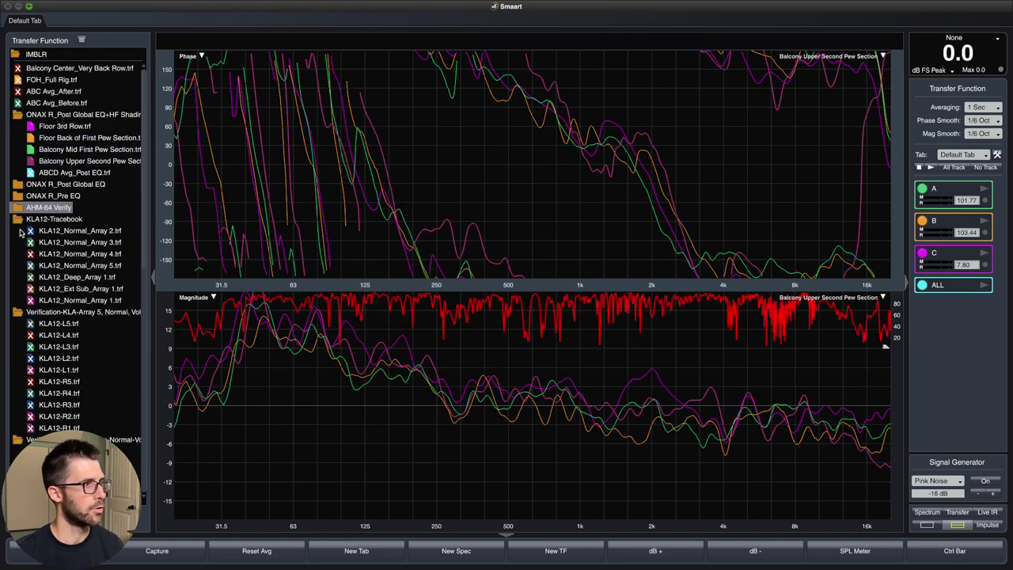
pyautogui.click(17, 219)
pyautogui.click(18, 231)
pyautogui.click(83, 384)
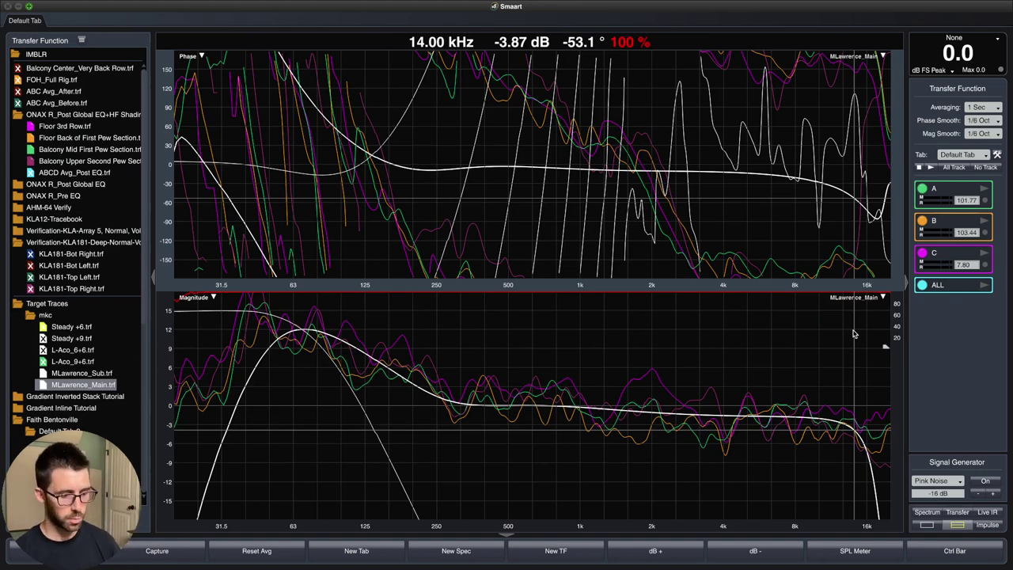
pyautogui.press('super+Tab')
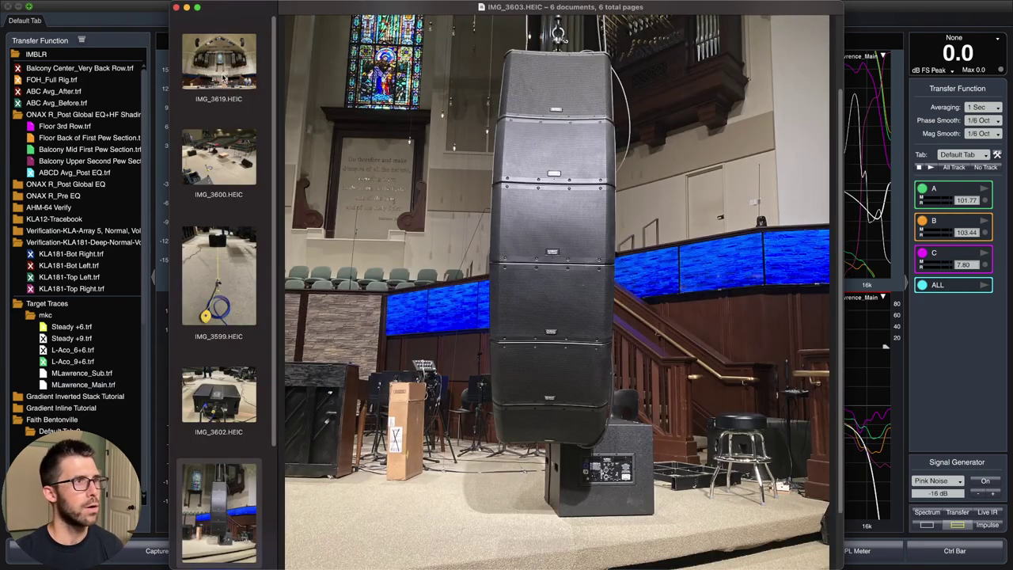
# Bring Preview forward to show the IMG_3619.HEIC sanctuary photo
pyautogui.press('Home')
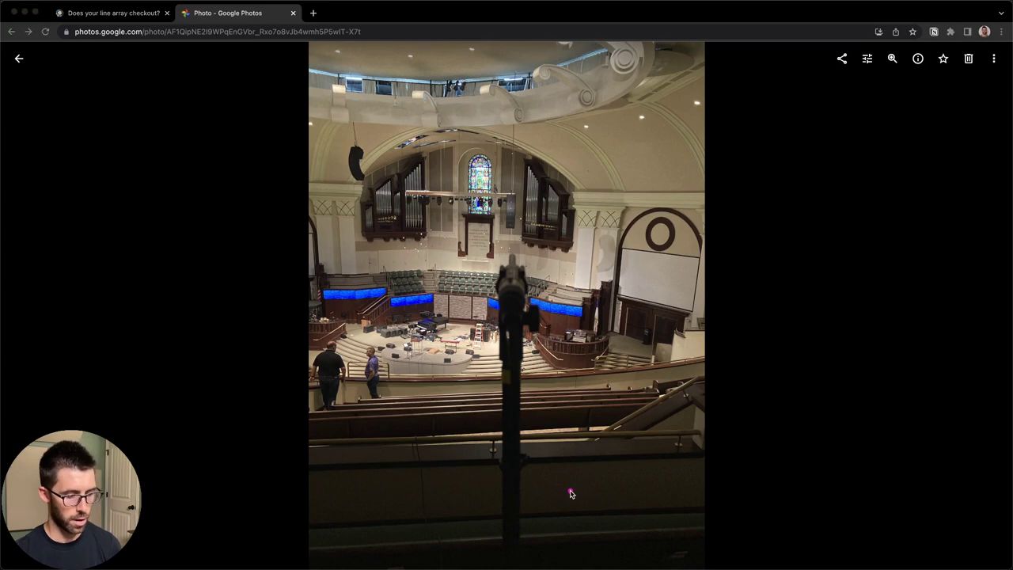
# Mark the balcony mic stand, then outline the pew and balcony mic positions on the next photo
pyautogui.moveTo(516, 456); pyautogui.dragTo(499, 404)
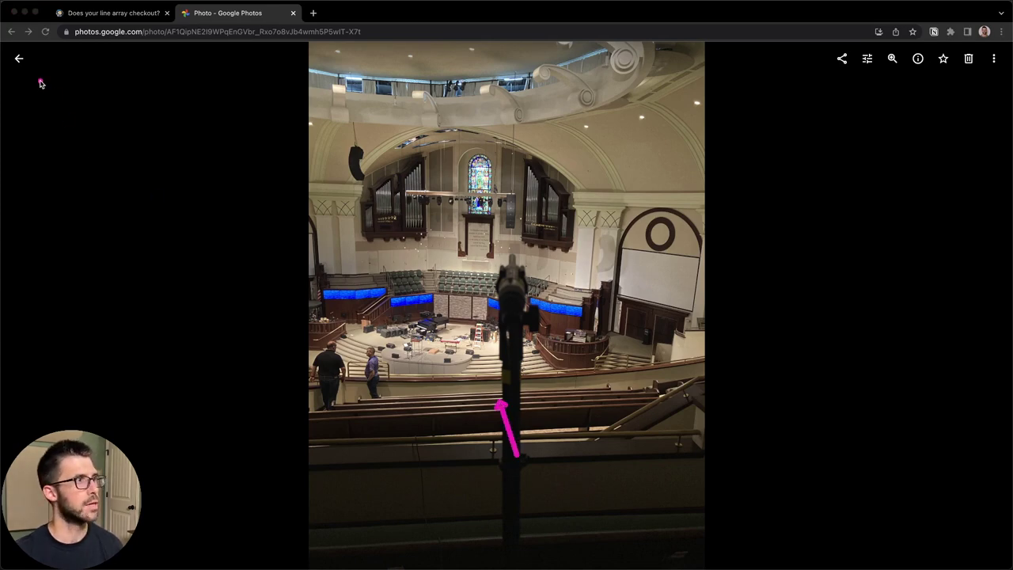
pyautogui.press('Right')
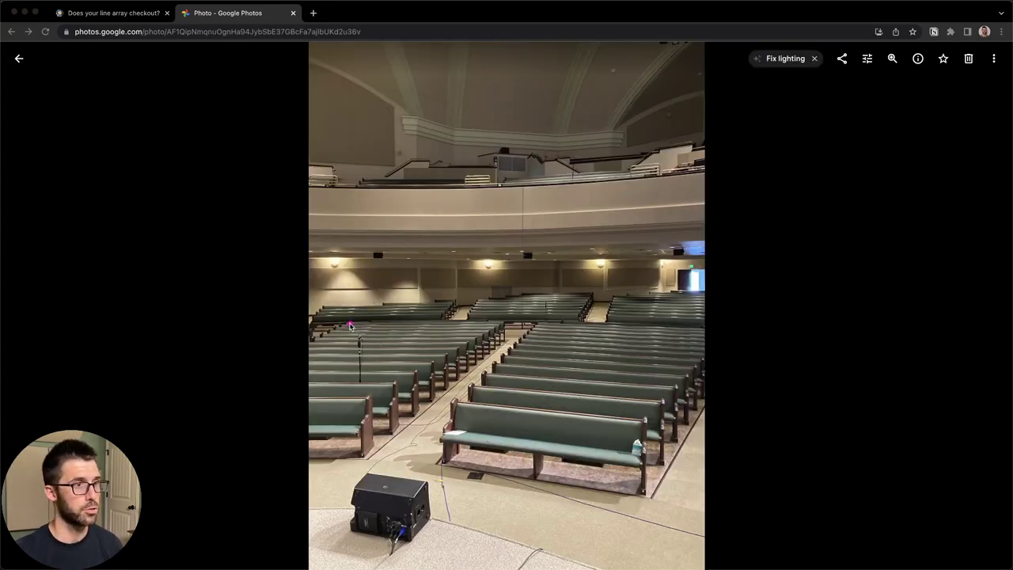
pyautogui.moveTo(348, 321); pyautogui.dragTo(375, 351)
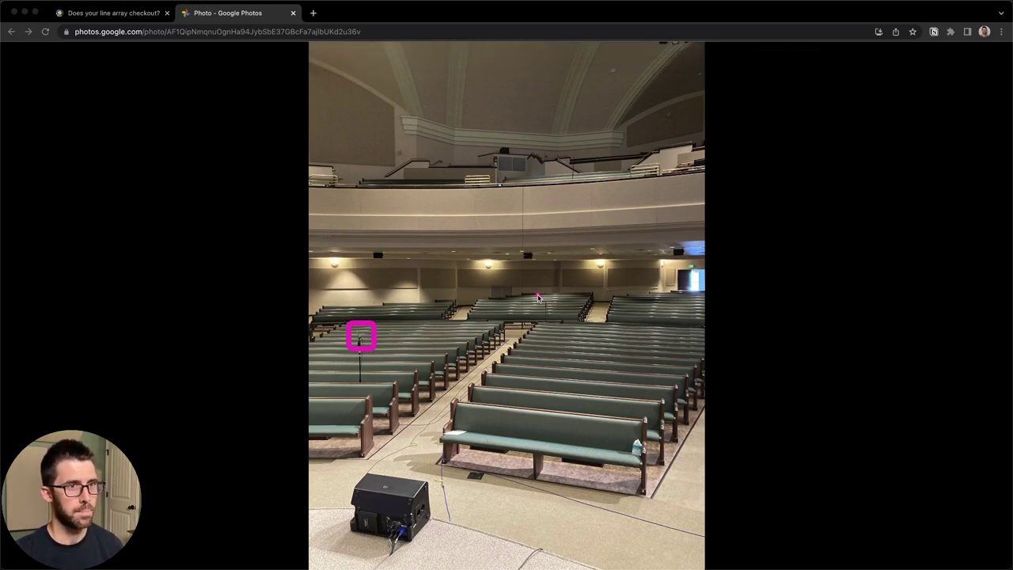
pyautogui.moveTo(536, 297); pyautogui.dragTo(557, 318)
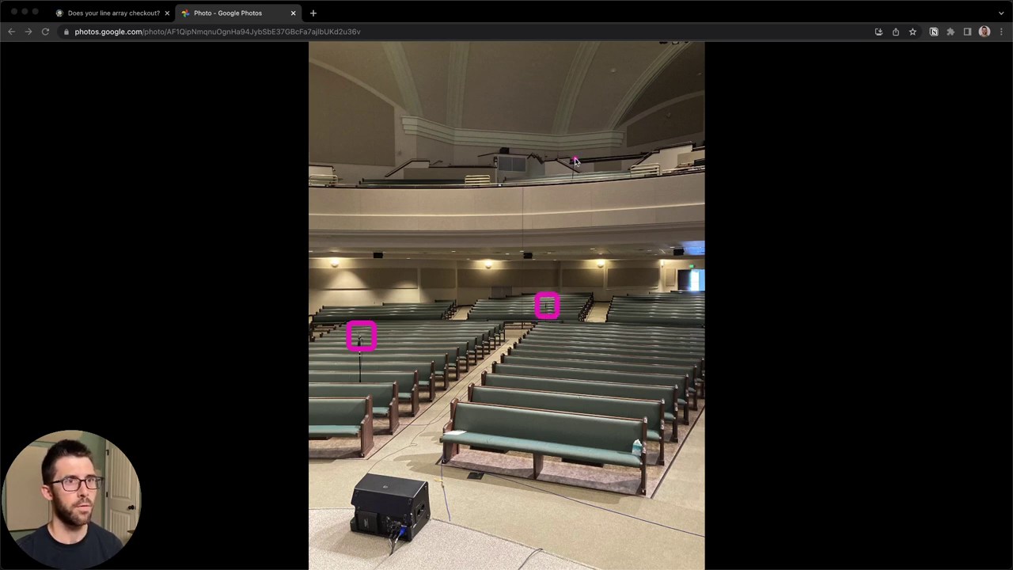
pyautogui.moveTo(567, 149)
pyautogui.mouseDown()
pyautogui.moveTo(580, 163)
pyautogui.moveTo(612, 145)
pyautogui.moveTo(621, 153)
pyautogui.mouseUp()
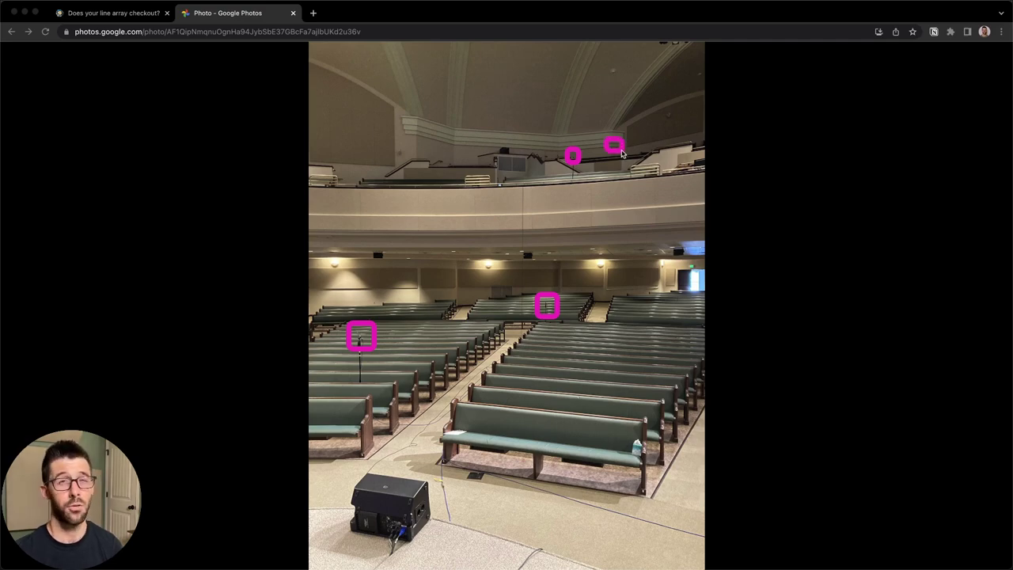
# Show the ABCD Avg_Post EQ average trace and hide the four individual mic-position traces
pyautogui.hotkey('ctrl', 'Up')
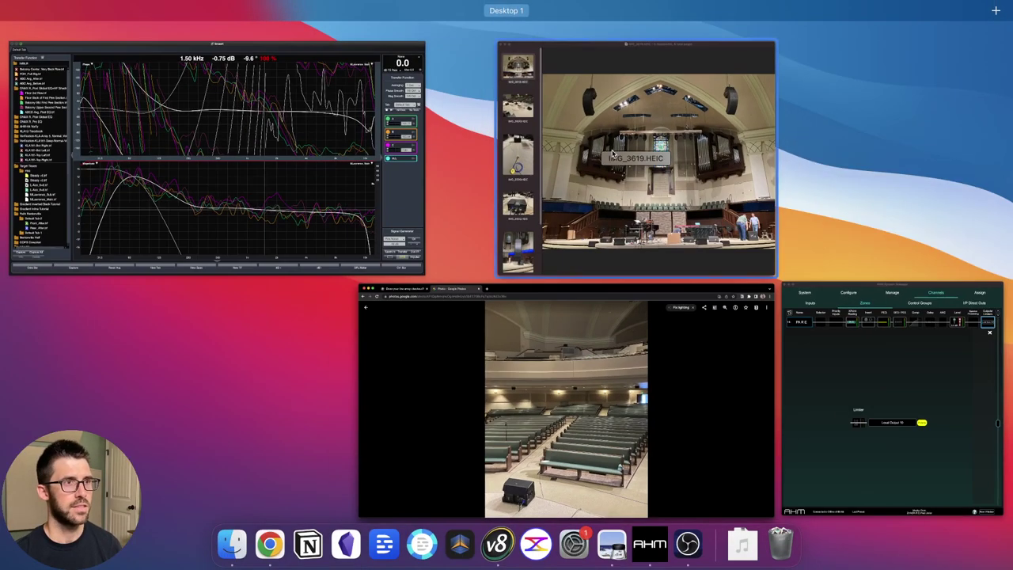
pyautogui.click(372, 158)
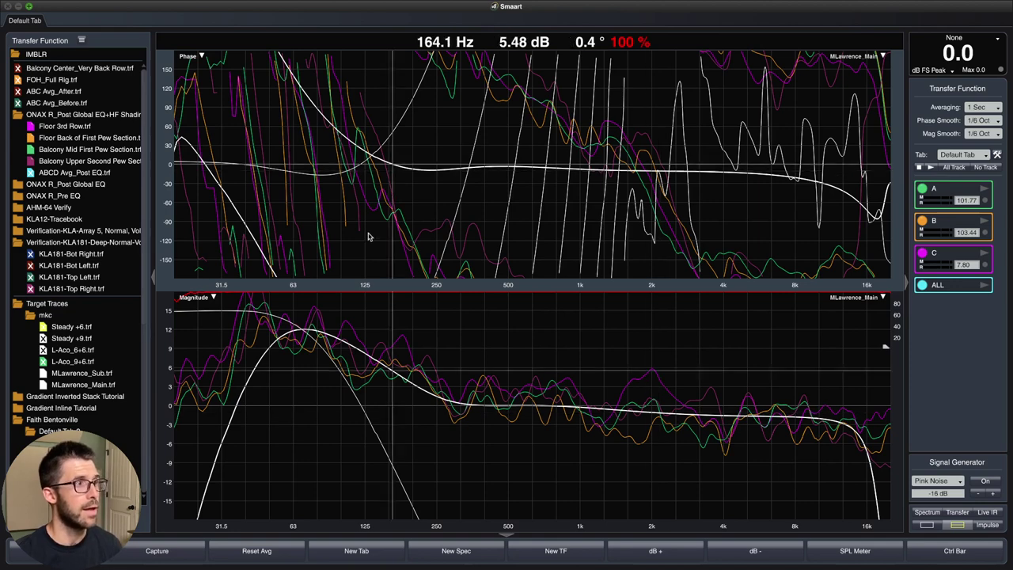
pyautogui.click(33, 169)
pyautogui.click(31, 160)
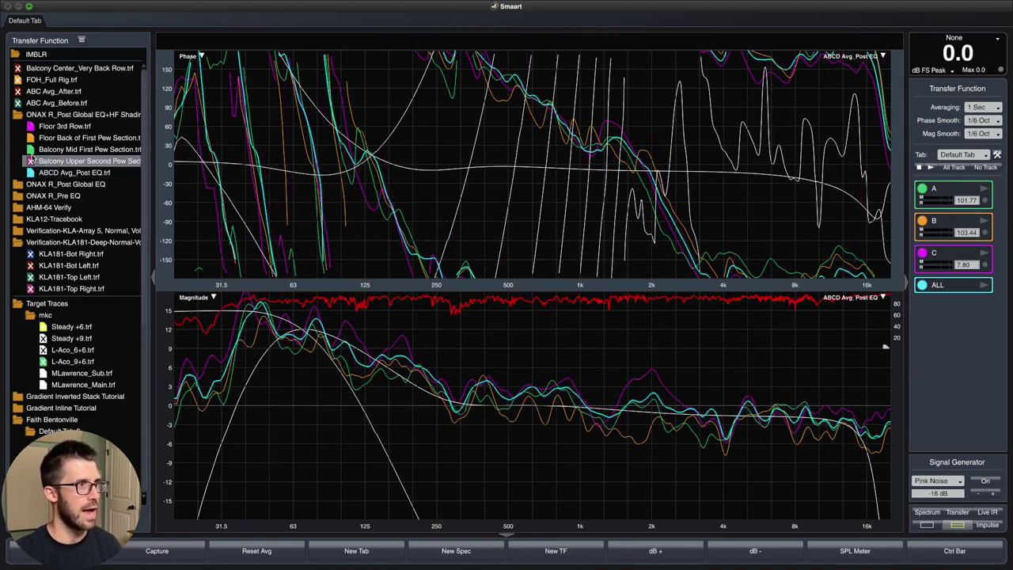
pyautogui.click(31, 149)
pyautogui.click(30, 138)
pyautogui.click(30, 126)
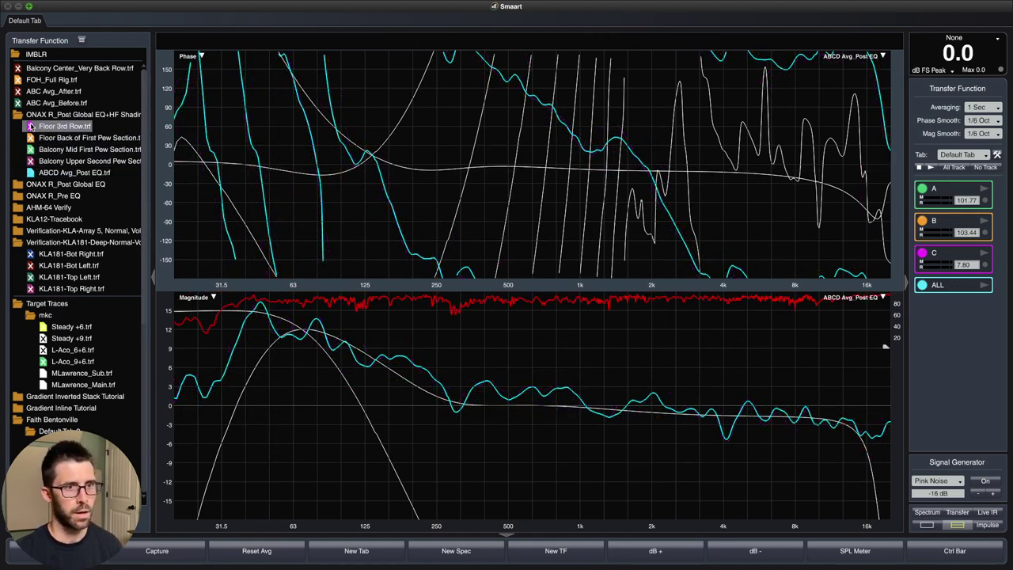